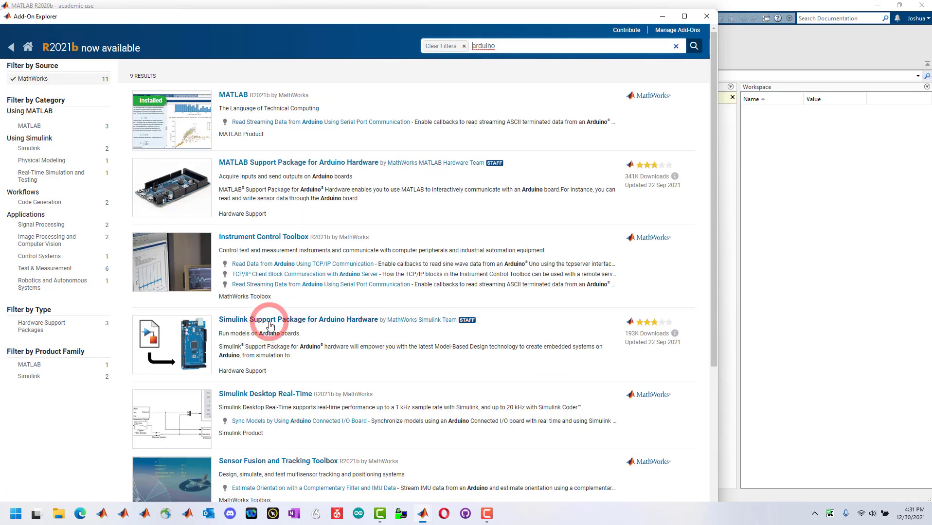
Step: Install the Simulink Support Package for Arduino Hardware, accepting its license agreement and third-party software, and postpone the hardware setup
click(271, 325)
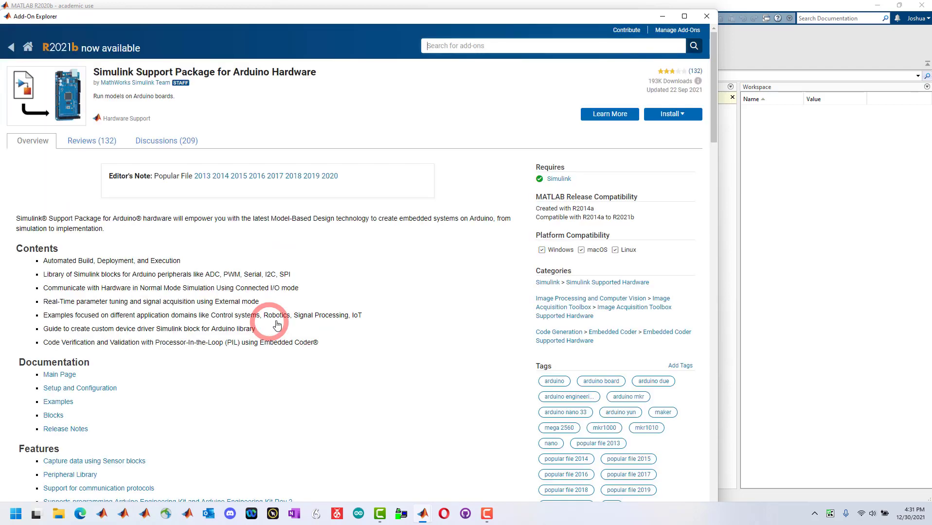
click(670, 114)
click(662, 128)
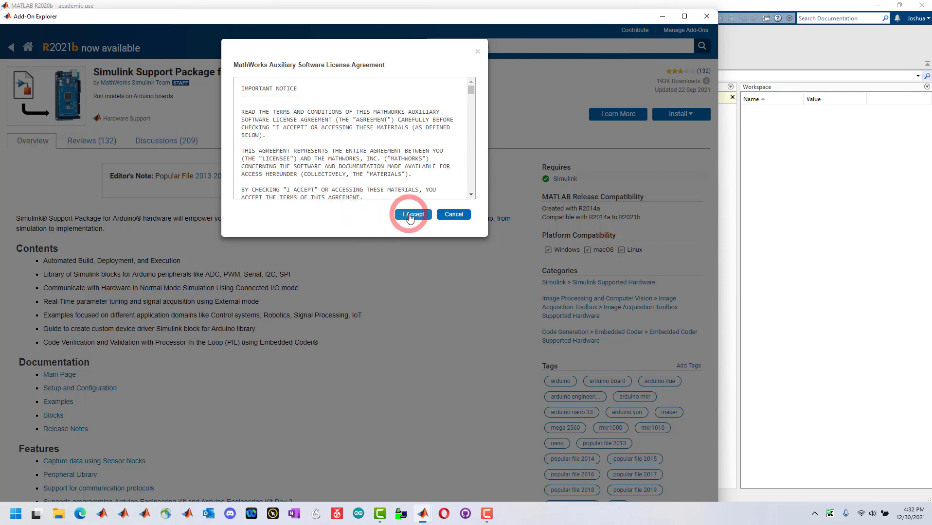
click(410, 217)
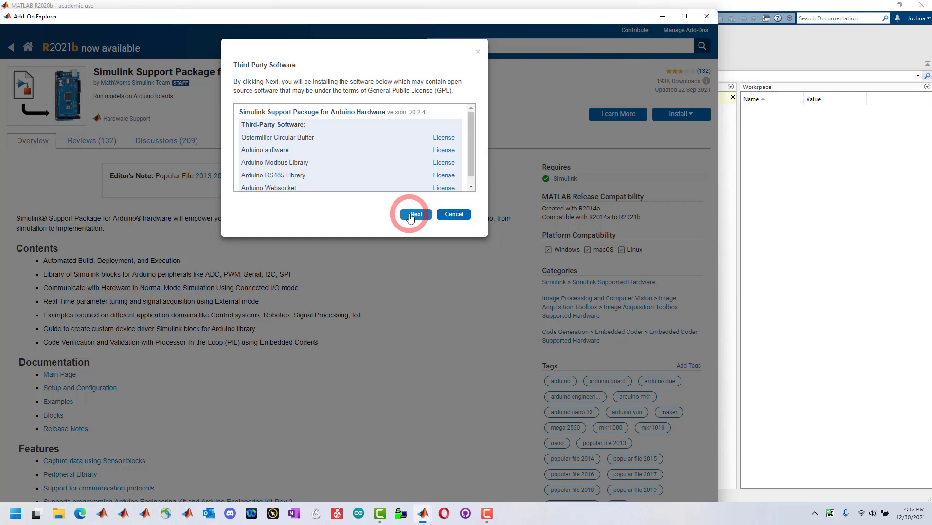
click(410, 216)
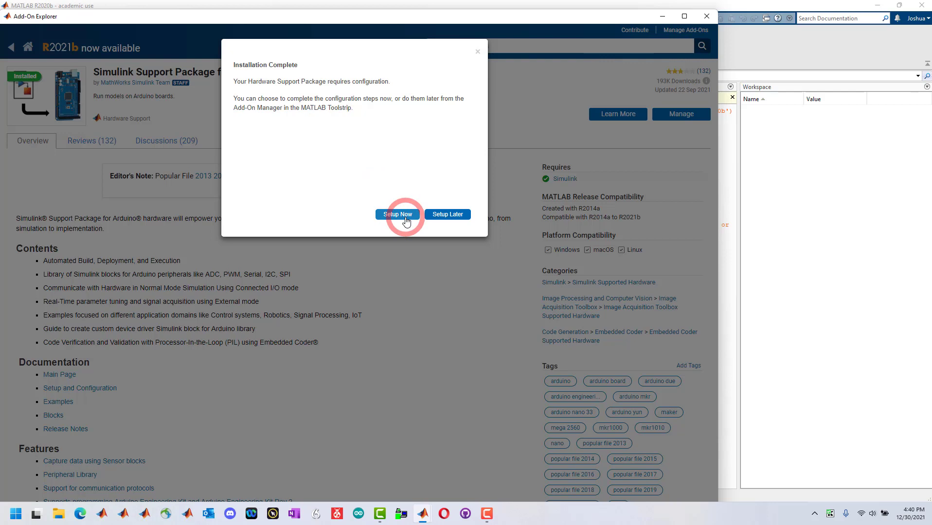
click(448, 215)
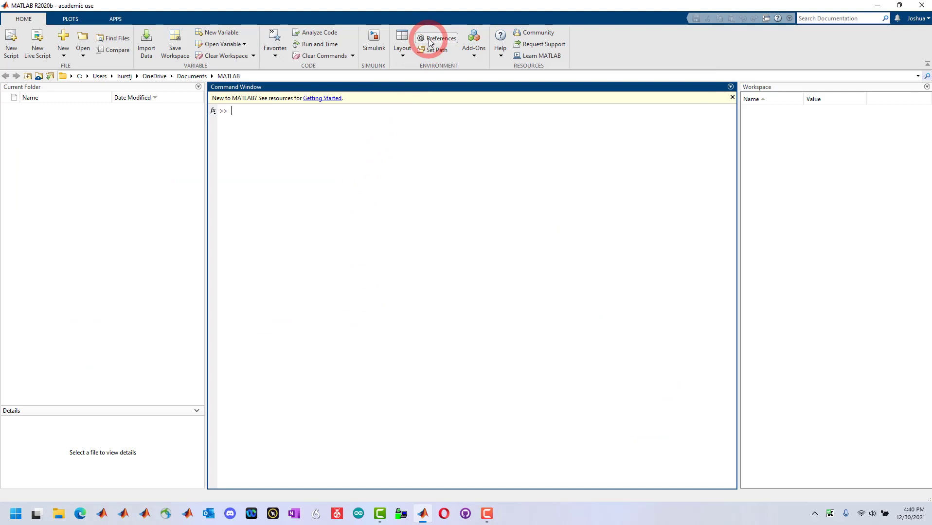
Step: Open the hardware setup of the Simulink Support Package for Arduino Hardware from the list of installed add-ons
click(472, 39)
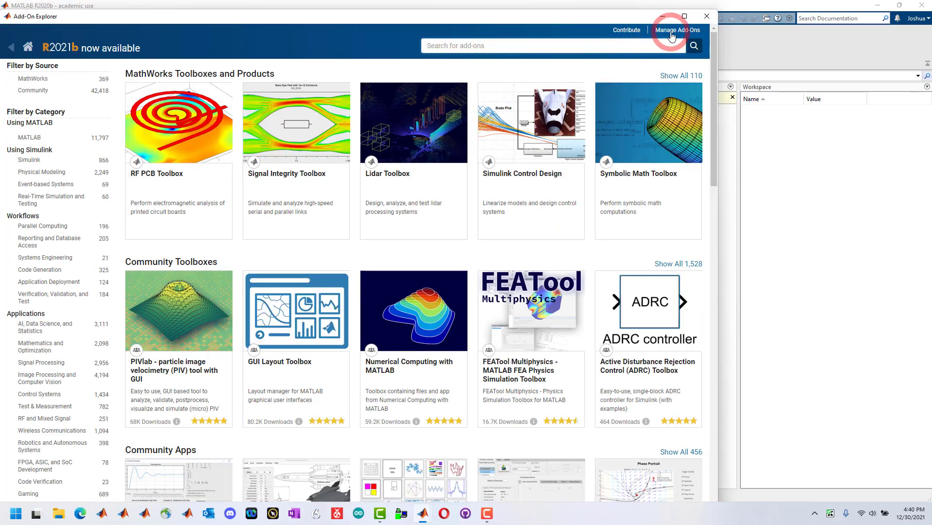
click(671, 30)
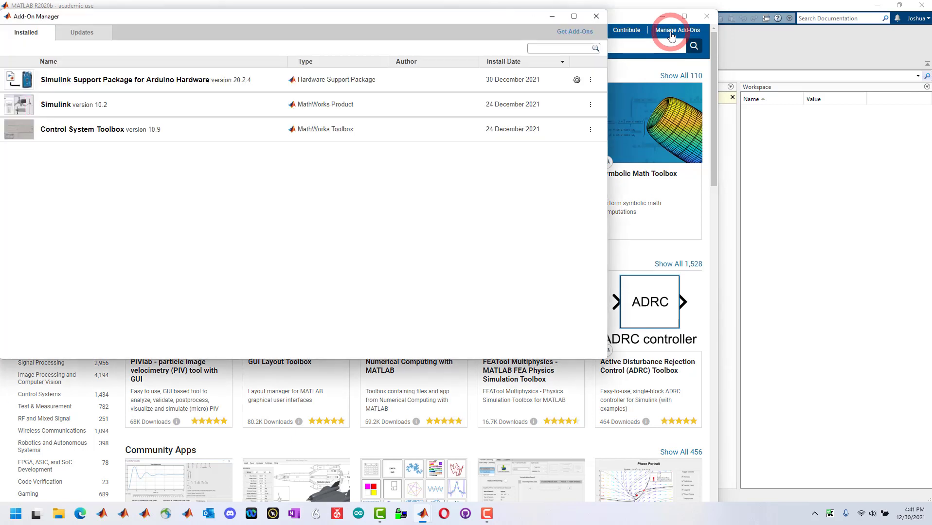
click(578, 81)
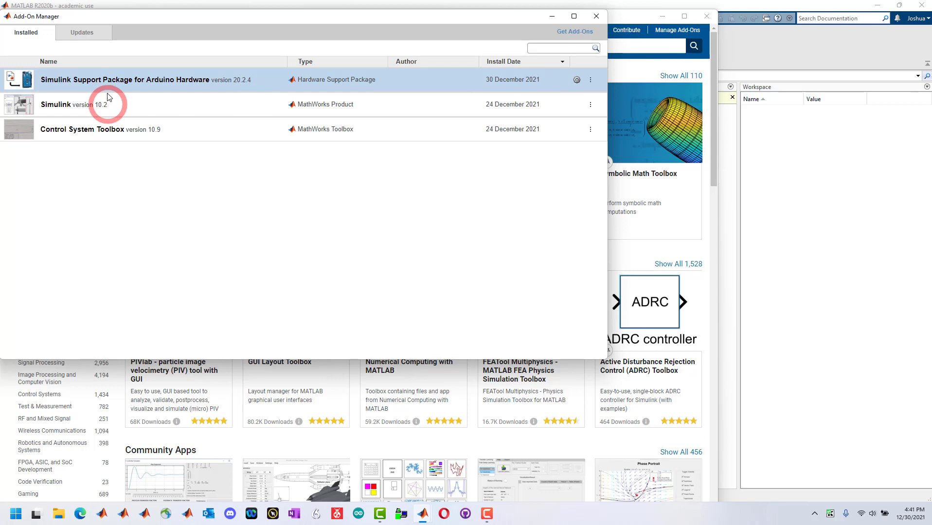
click(576, 81)
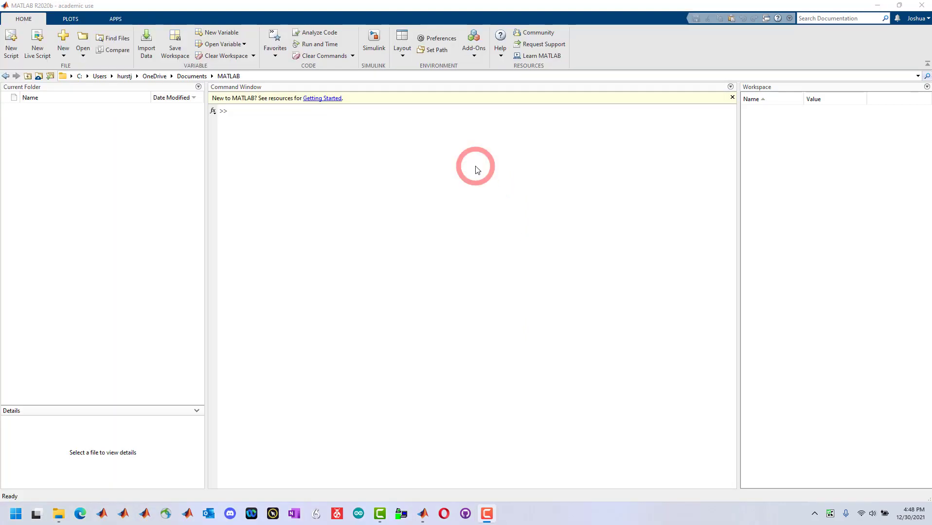
Step: Search the add-ons for Rasplib, add the Rensselaer Arduino Support Package Library (RASPLib) to MATLAB, and open its folder
click(474, 38)
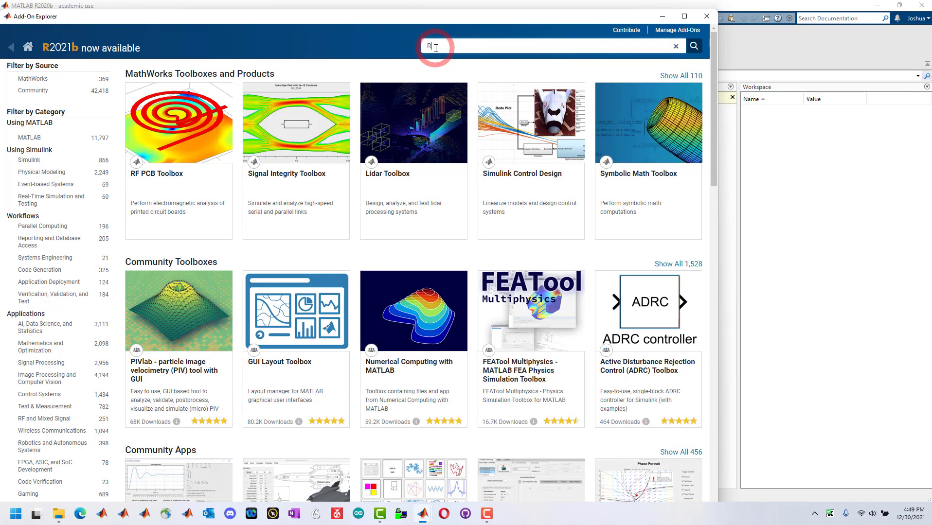
text(R)
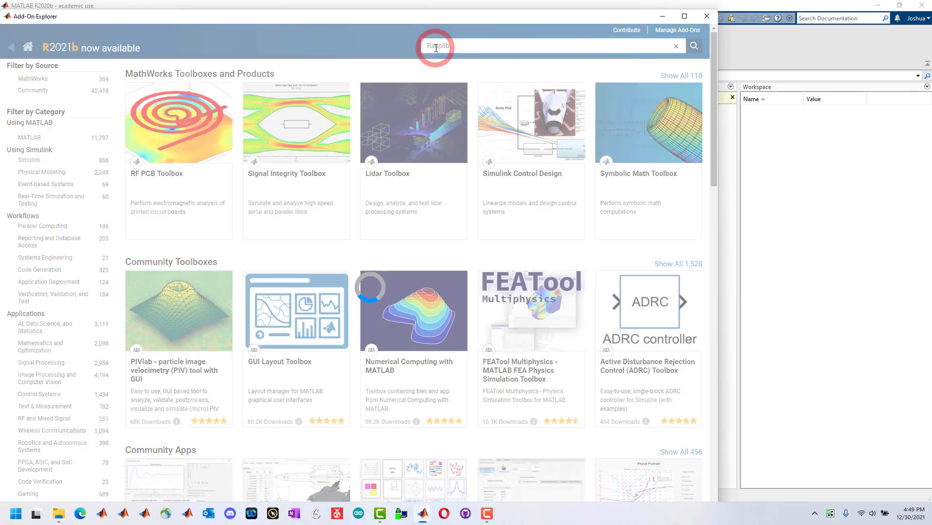
key(Return)
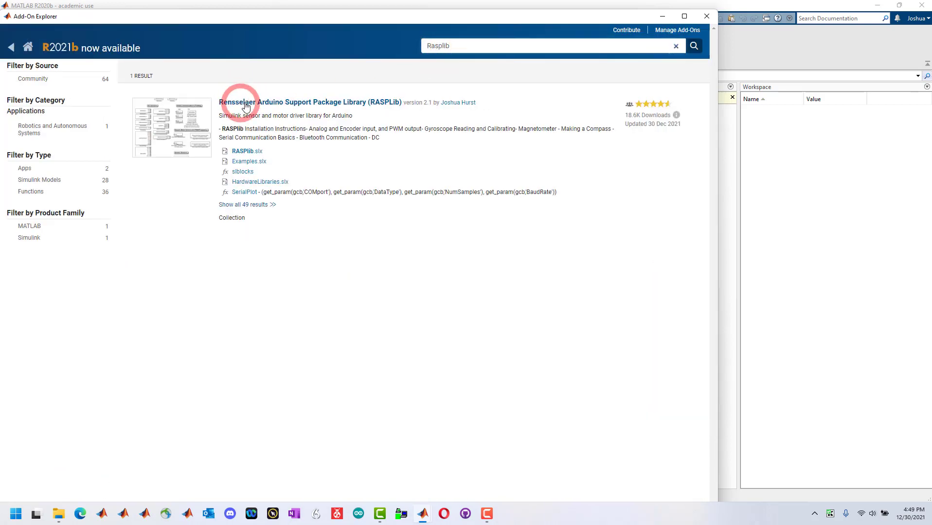
click(288, 106)
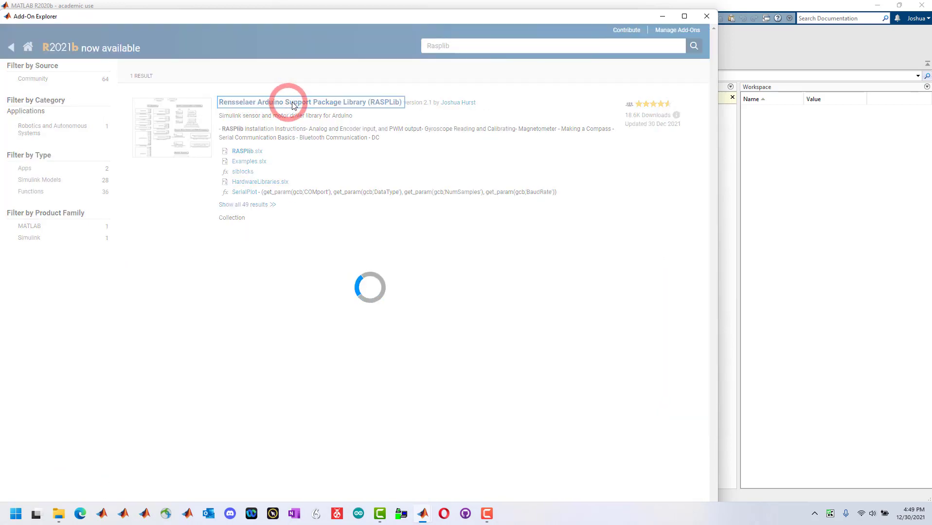
click(676, 132)
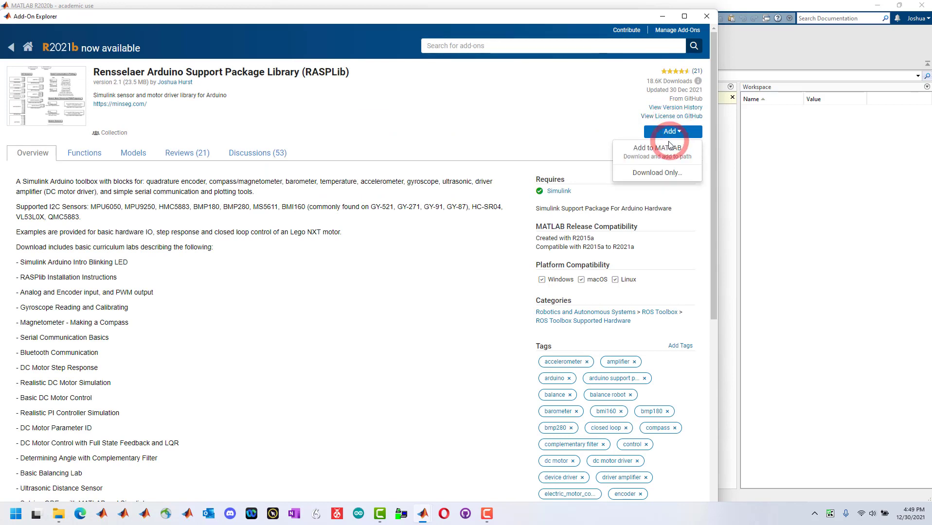
click(659, 152)
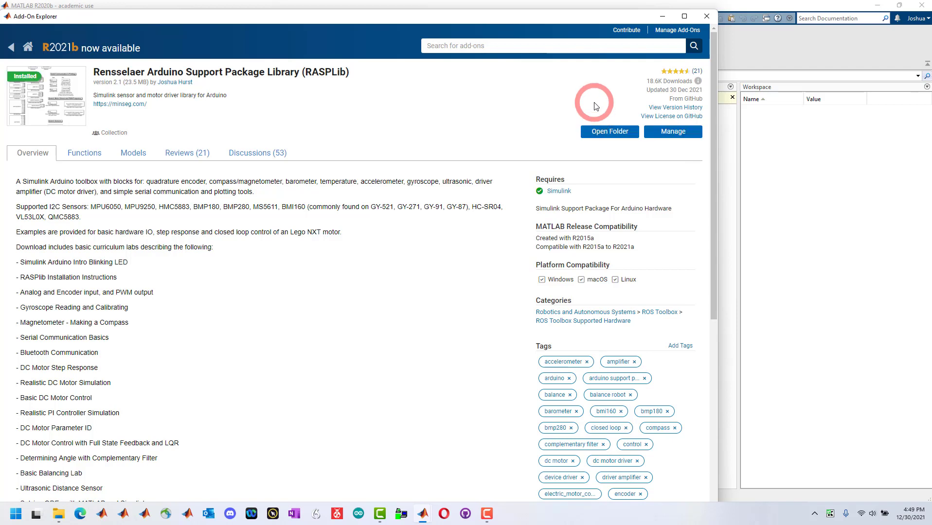
click(601, 136)
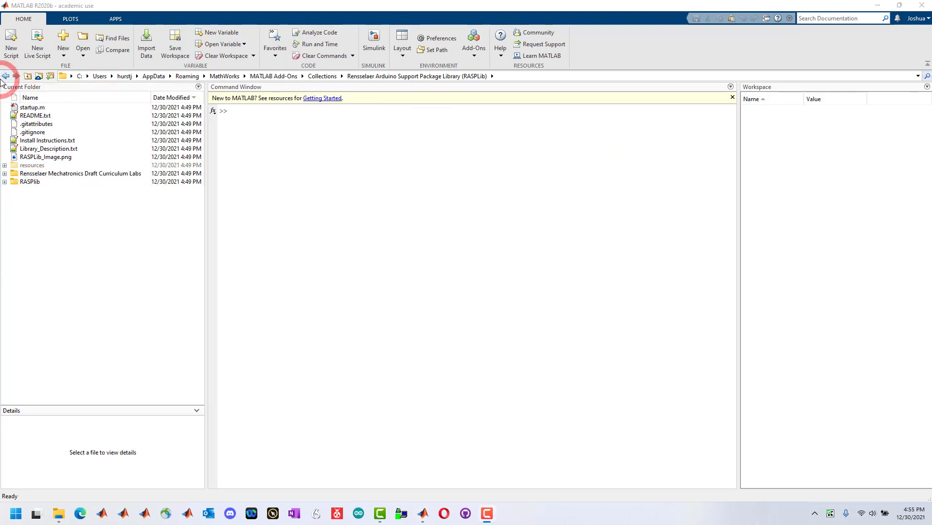
Step: Return to the Documents\MATLAB folder, create a folder named compile_20b in it, and make that the current folder
click(6, 76)
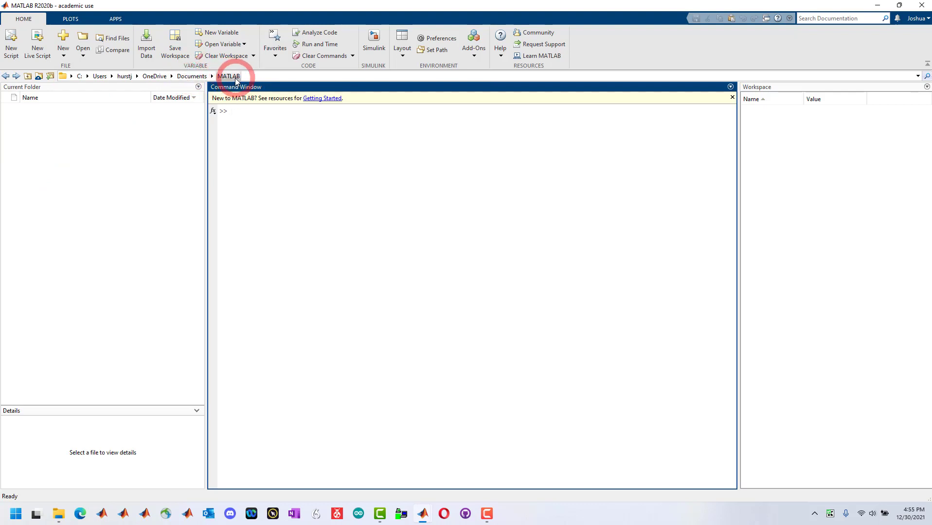
right_click(57, 129)
mouse_move(108, 150)
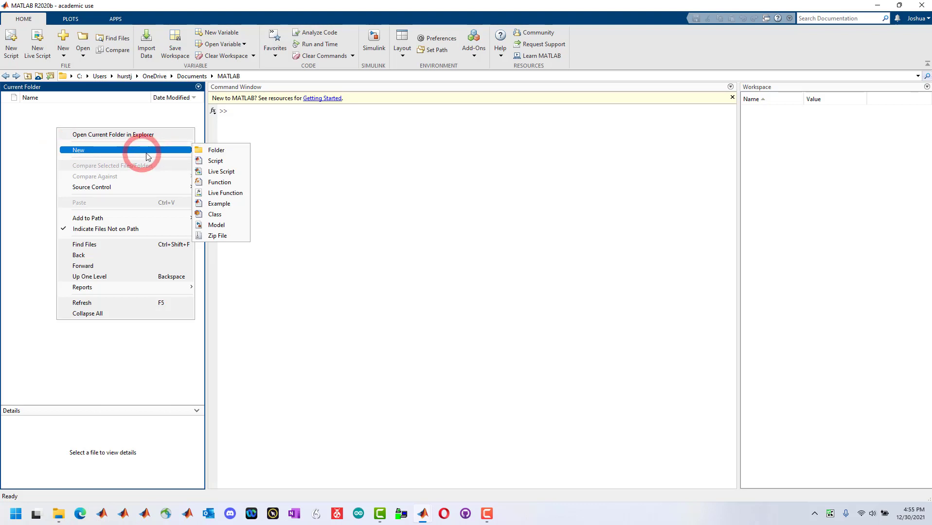
click(213, 150)
text(compile_20b)
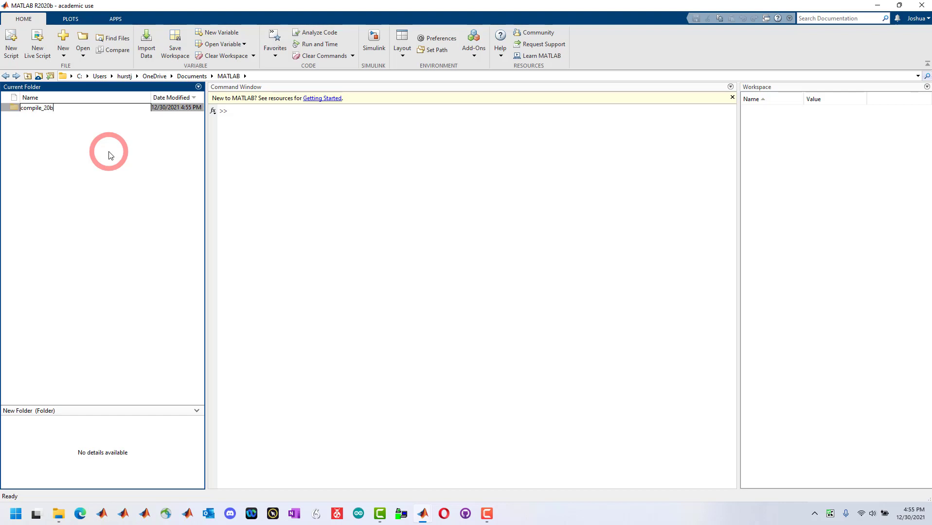
key(Return)
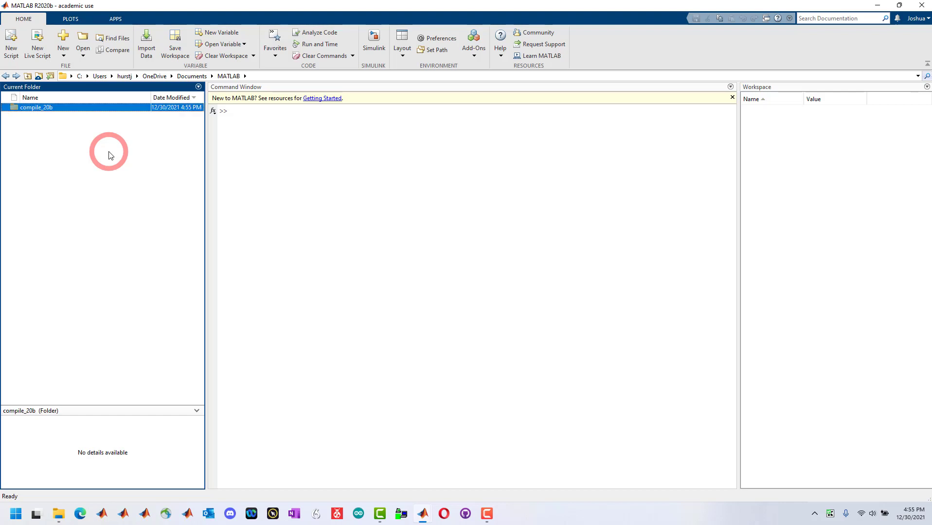
double_click(48, 107)
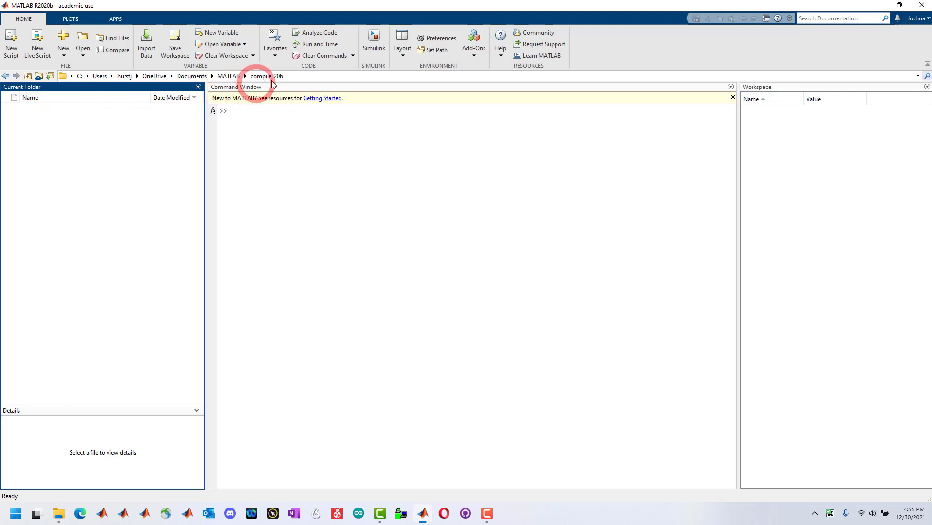
Step: Copy the full path of the compile_20b folder
click(298, 77)
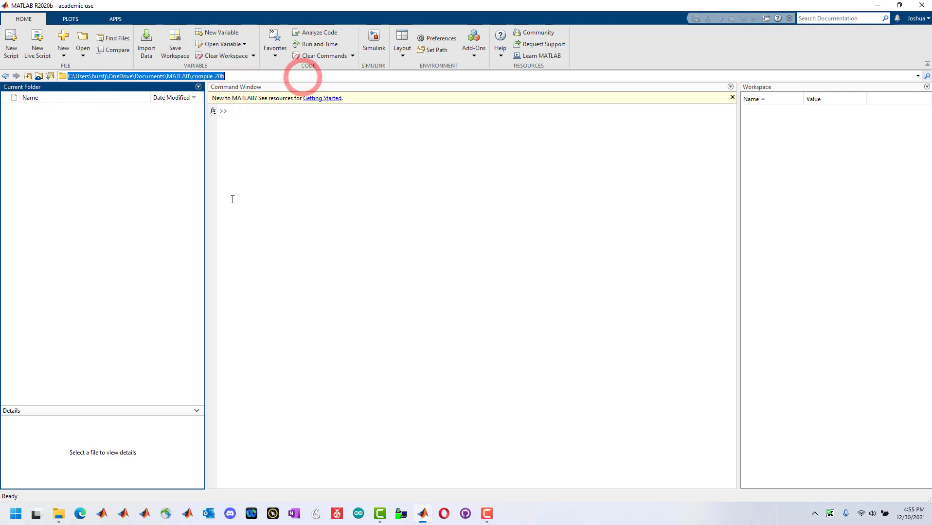
right_click(165, 75)
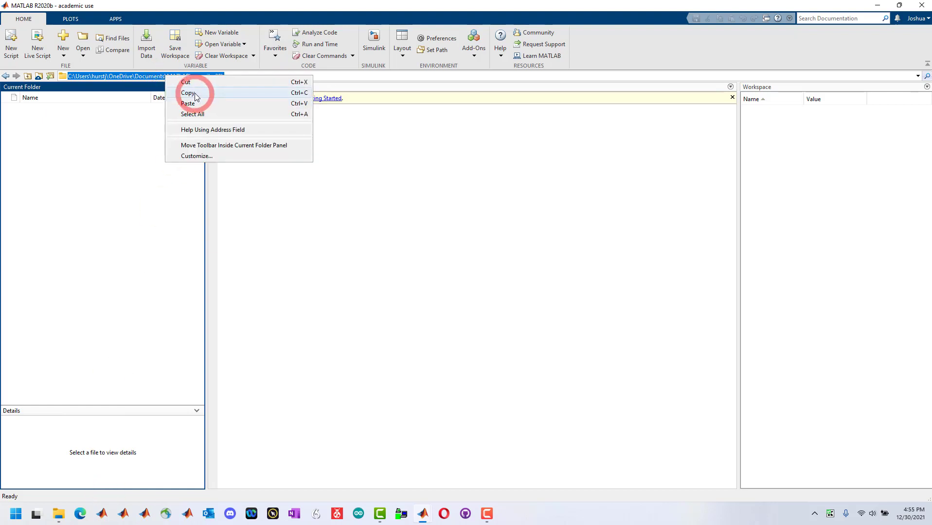
click(193, 93)
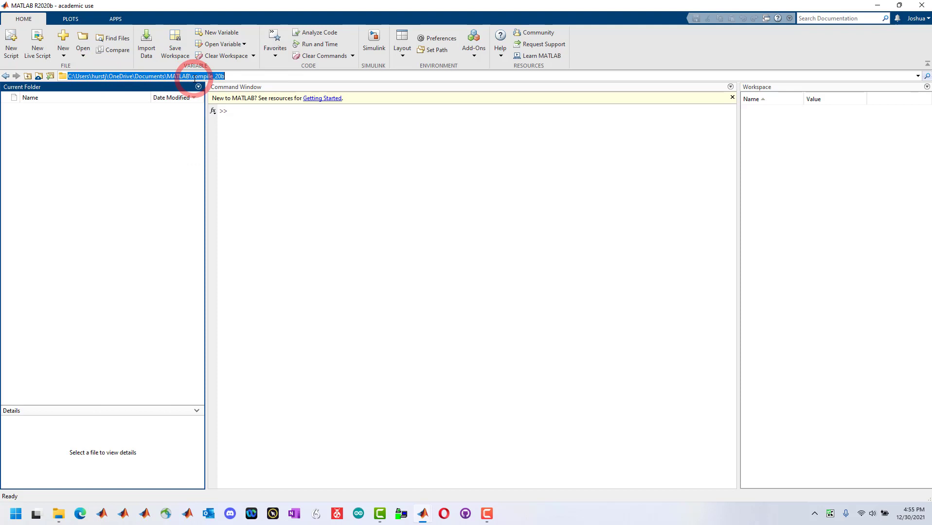
Step: In the general Simulink preferences, set the simulation cache folder and code generation folder to the copied compile_20b path and apply
click(434, 38)
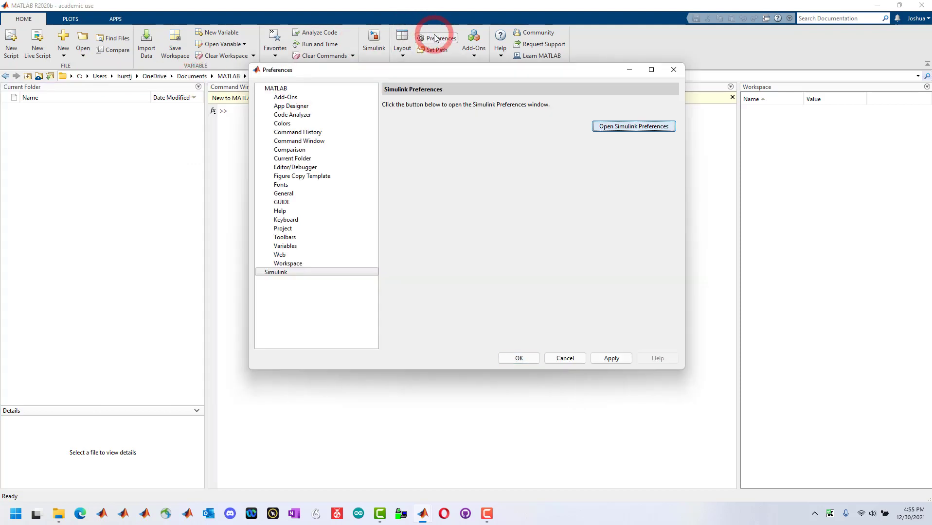
click(276, 273)
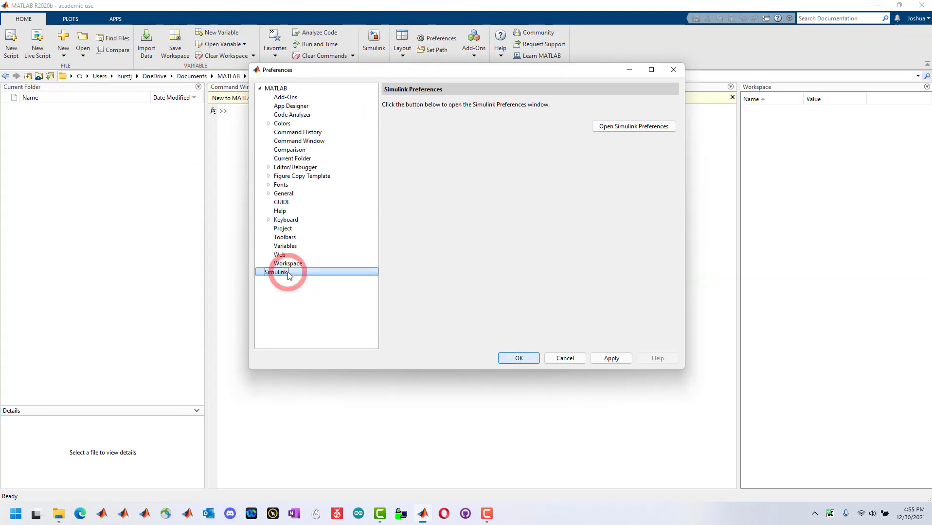
click(625, 127)
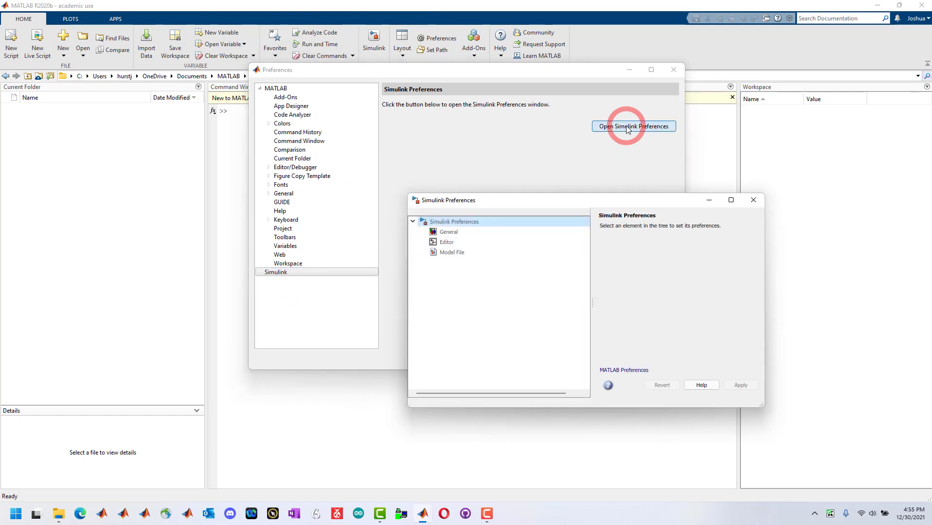
click(449, 233)
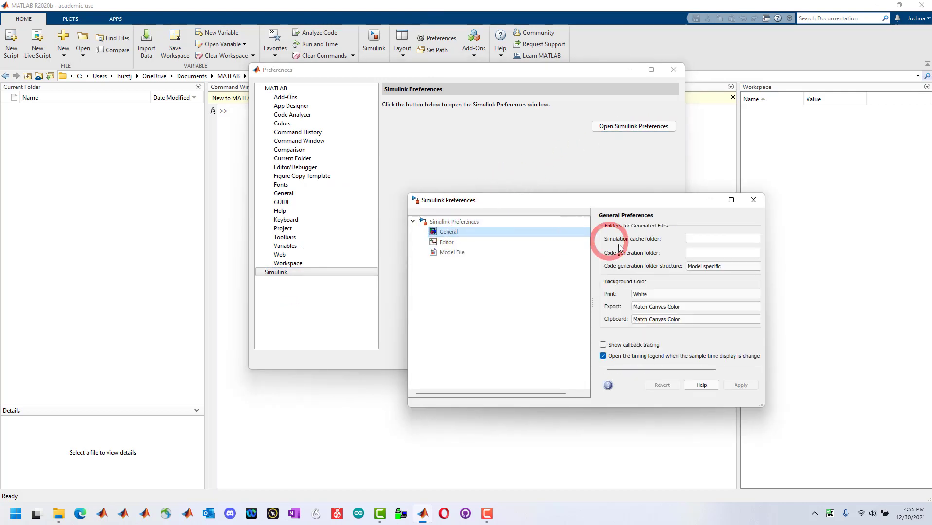
click(688, 238)
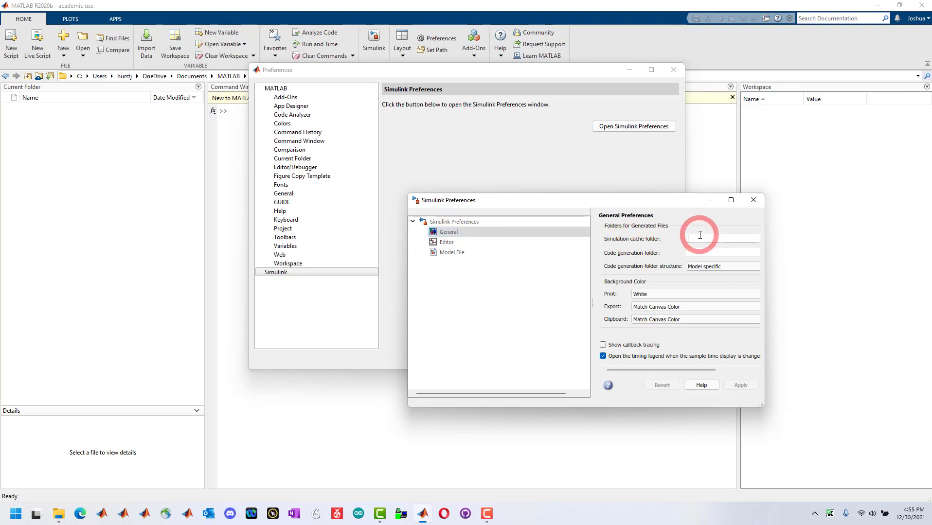
key(ctrl+v)
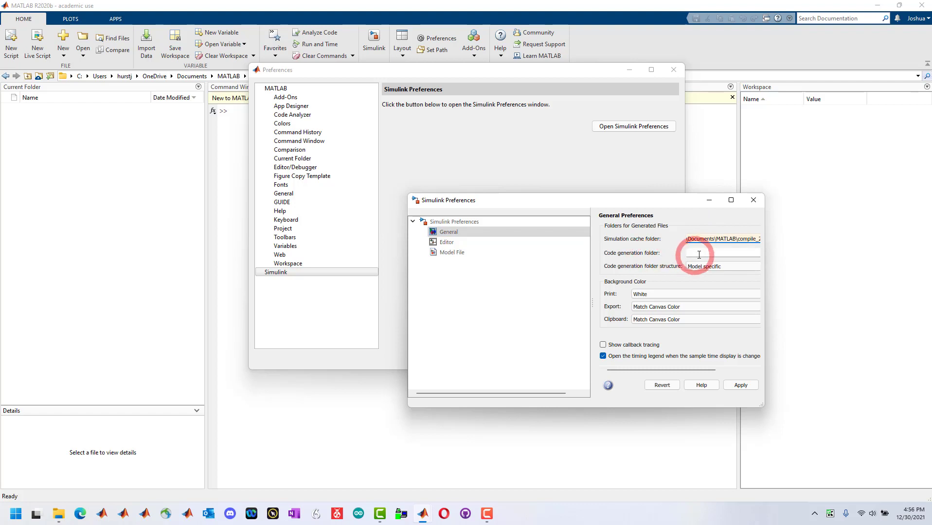
click(702, 254)
key(ctrl+v)
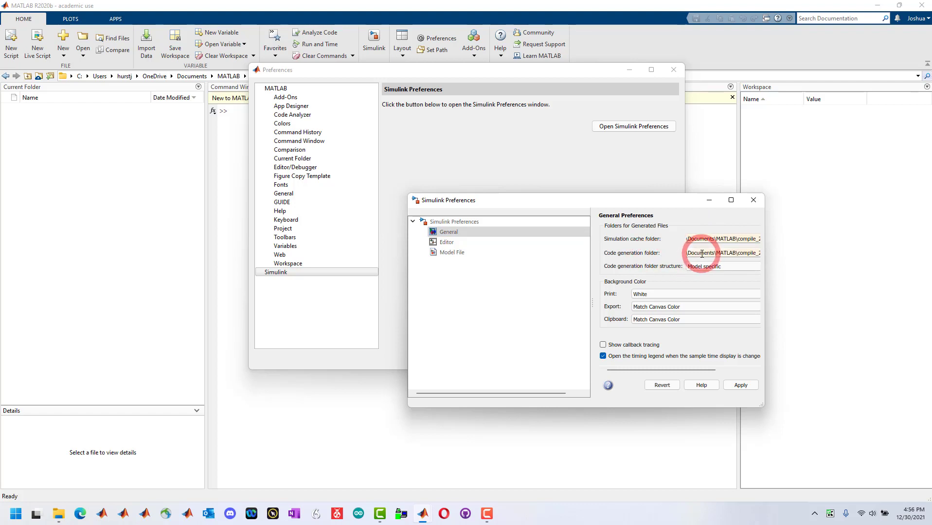
click(692, 296)
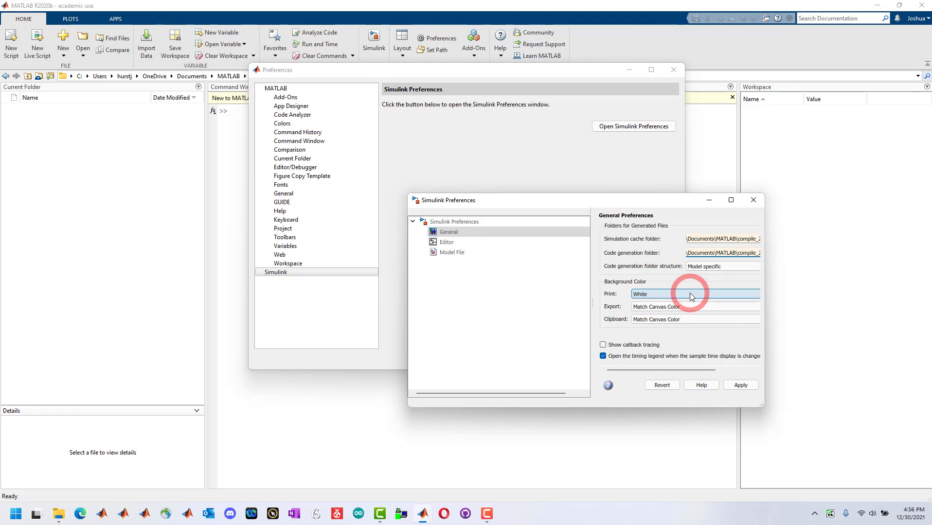
click(740, 385)
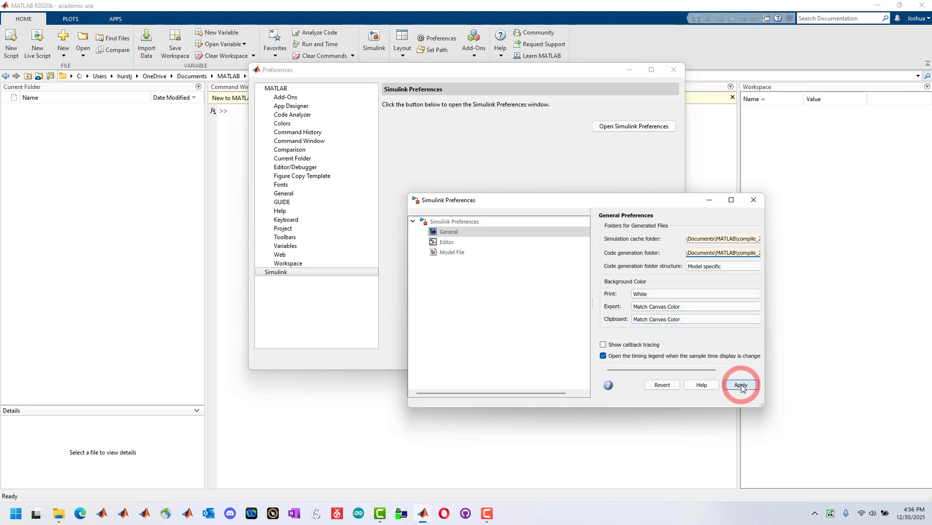
Step: Switch to the Camera app to view the Arduino robot next to MATLAB
click(520, 181)
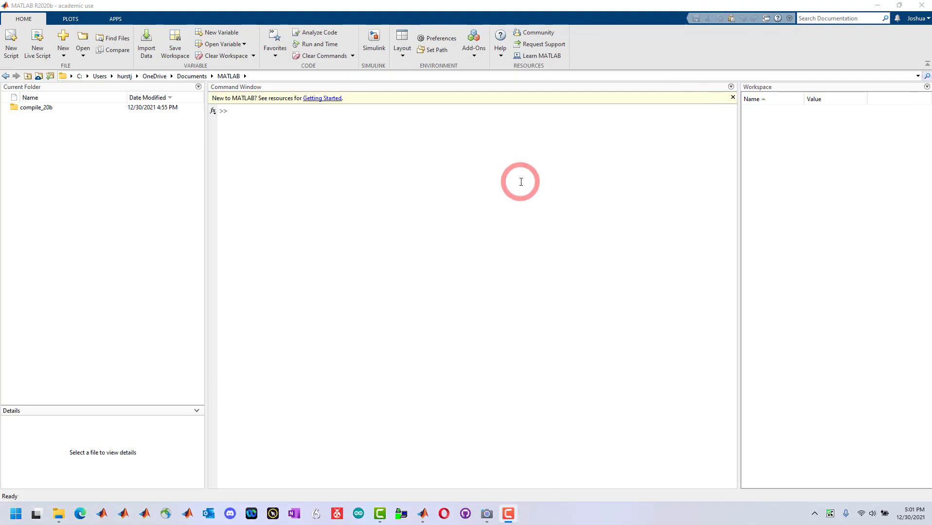
click(486, 513)
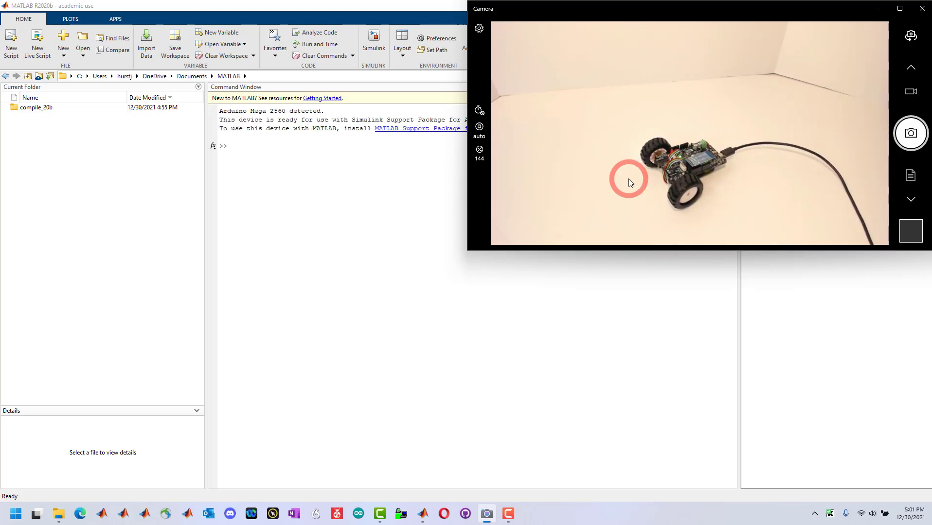
Step: Switch to Device Manager, check the Arduino Mega 2560's COM port under Ports (COM & LPT), and return to MATLAB
click(294, 241)
key(super)
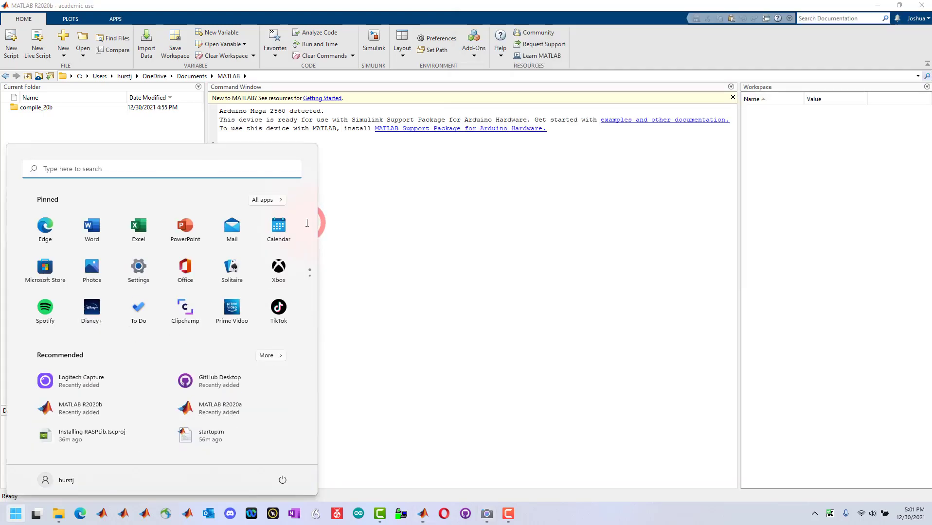
text(dev)
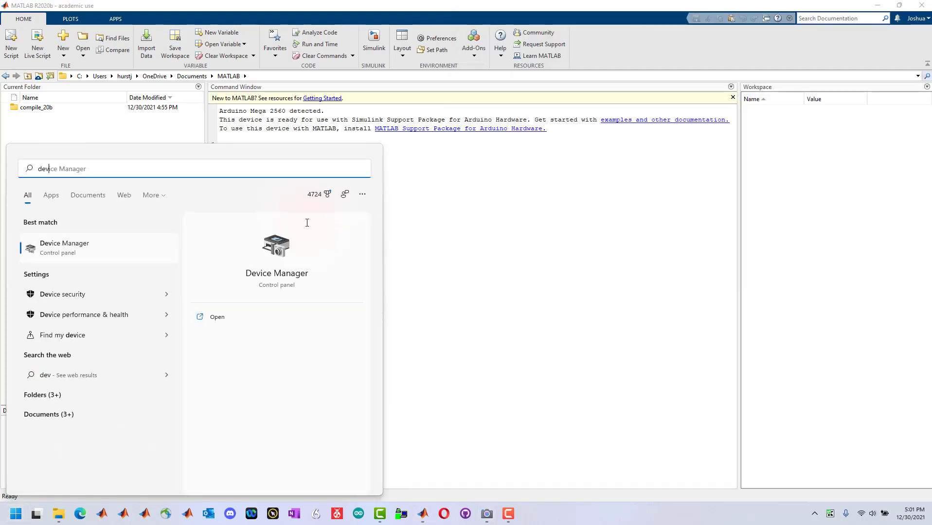
click(307, 223)
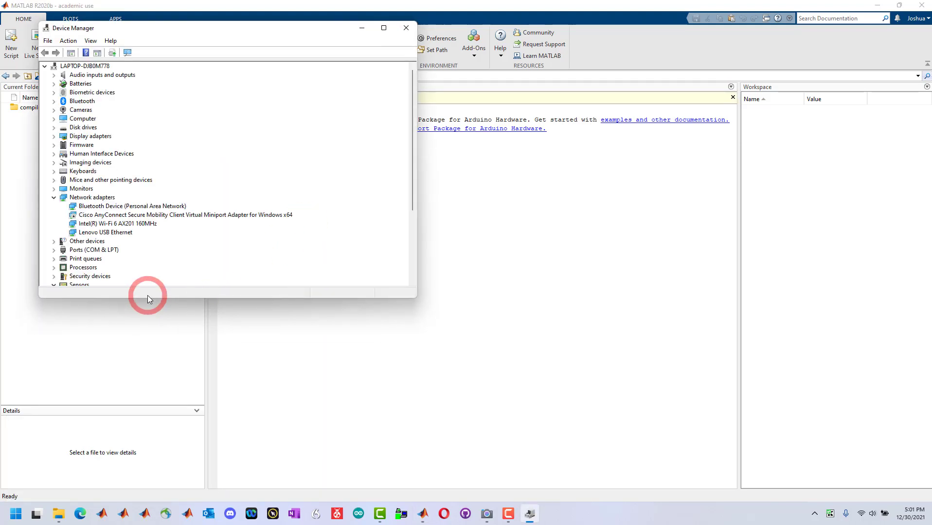
click(55, 250)
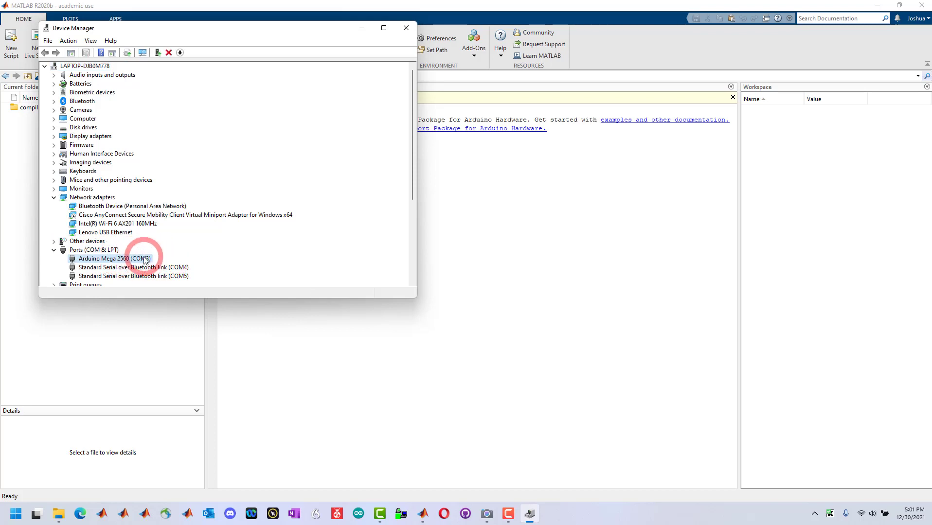
click(362, 30)
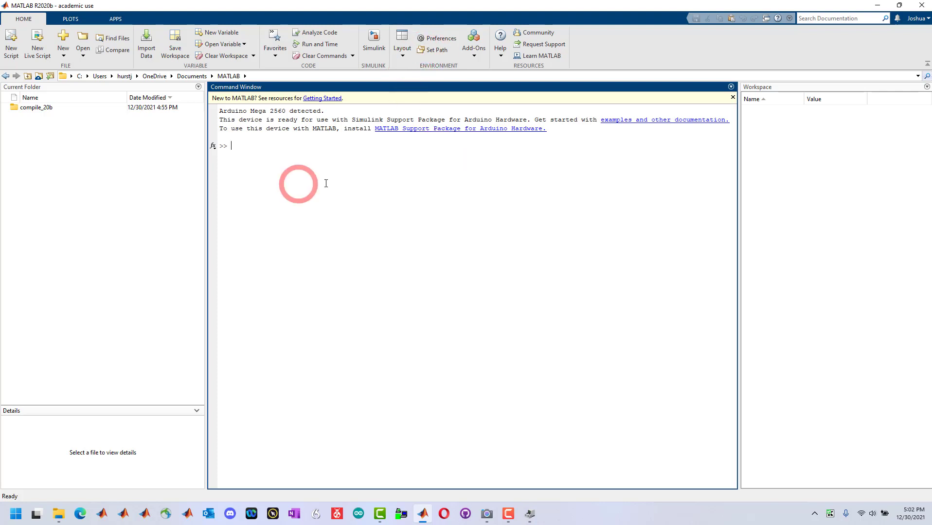
Step: Open the installed RASPLib add-on's folder from the Add-On Manager and expand the examples folder inside RASPlib
click(475, 58)
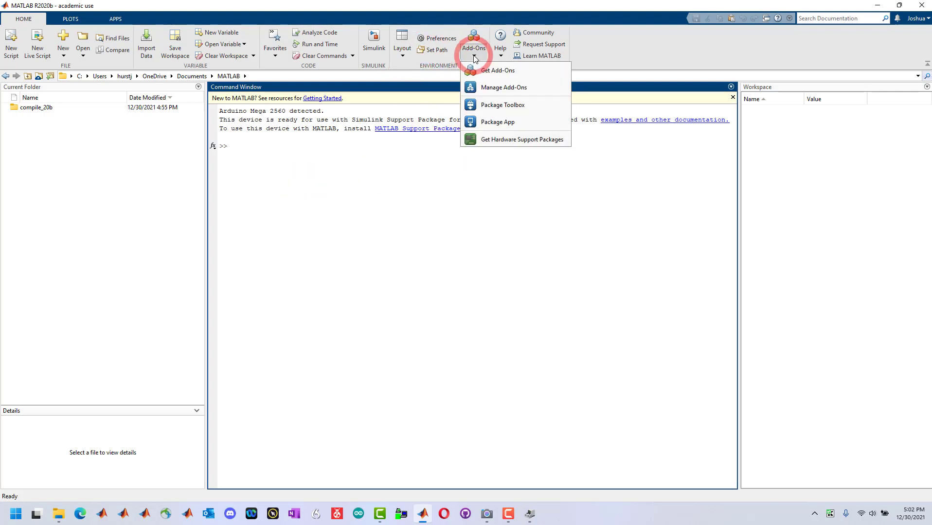
click(496, 91)
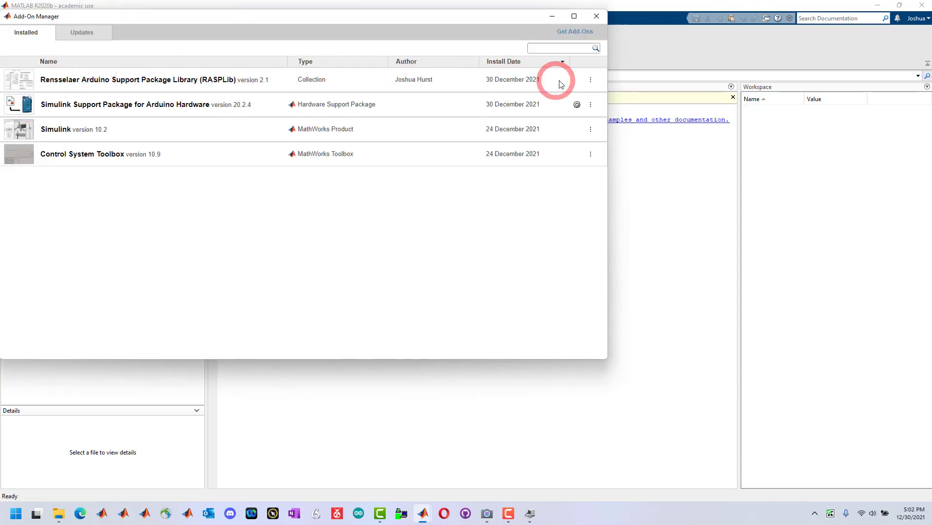
click(590, 80)
click(562, 96)
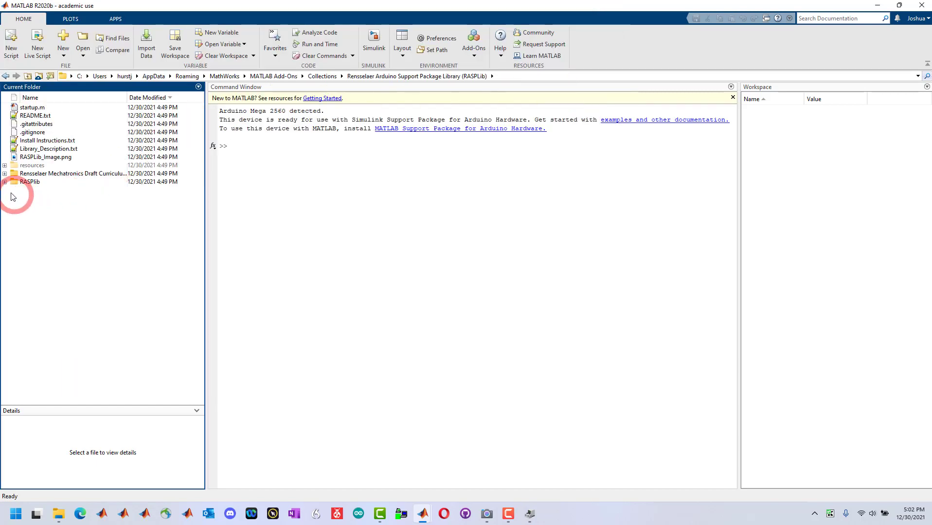
click(4, 182)
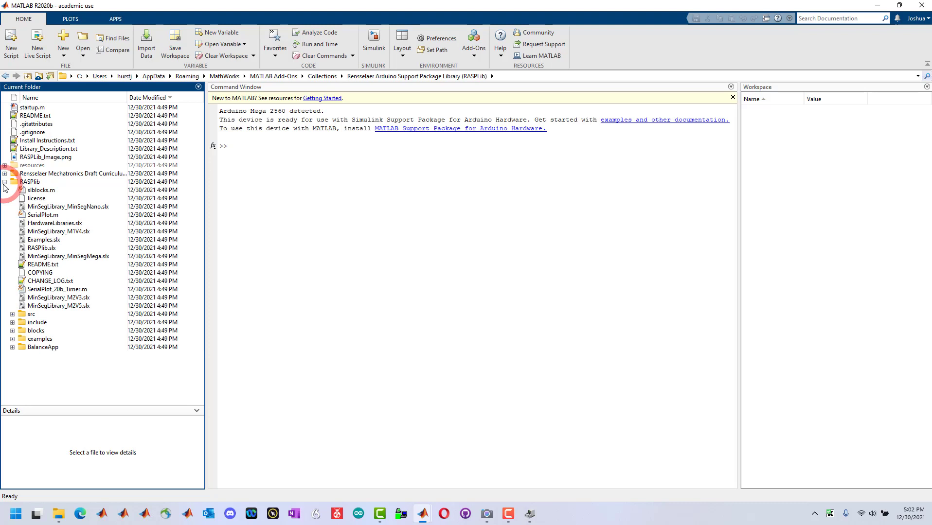
click(12, 339)
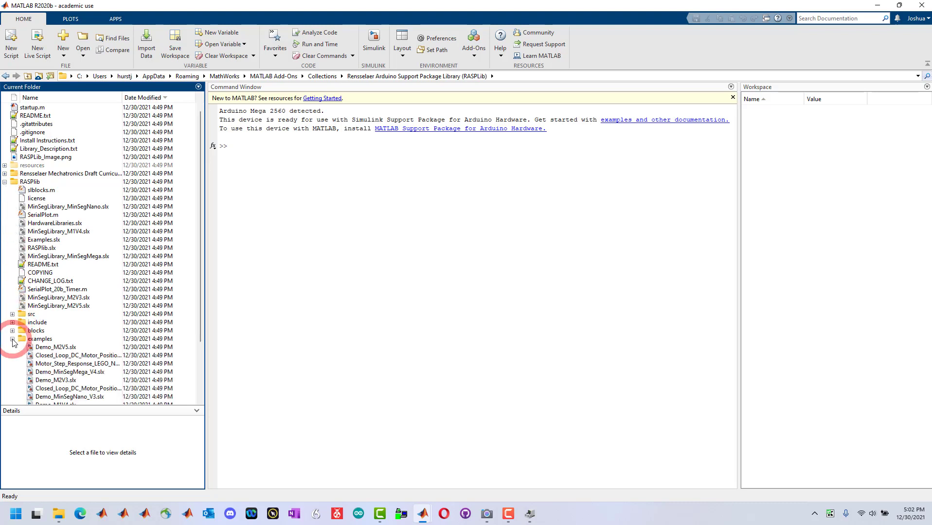
scroll(97, 287, down, 3)
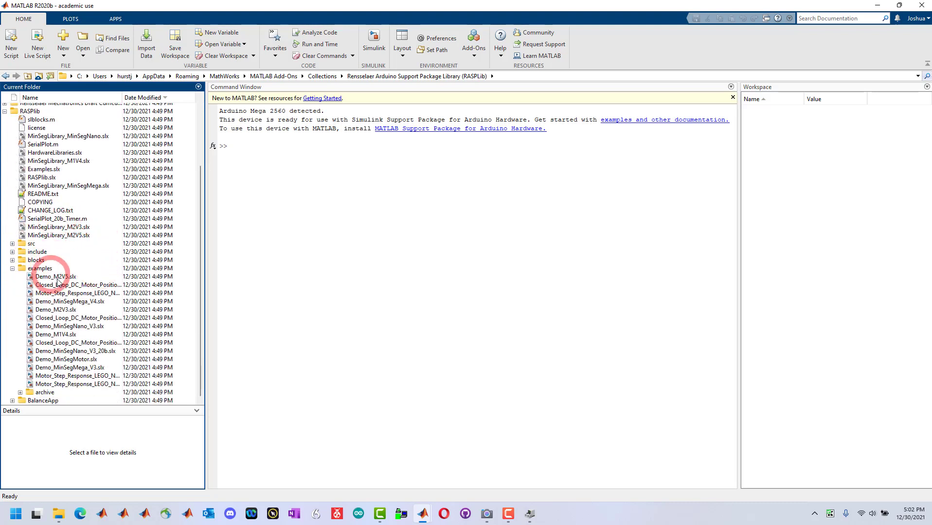
Step: Look through the MinSeg demo models in the examples folder and compare them with the robot in the Camera app
click(51, 368)
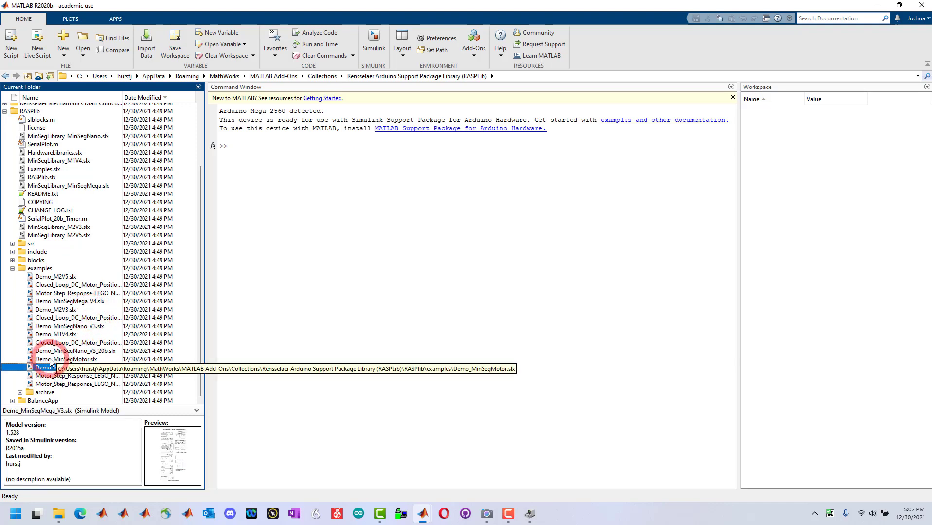
click(53, 358)
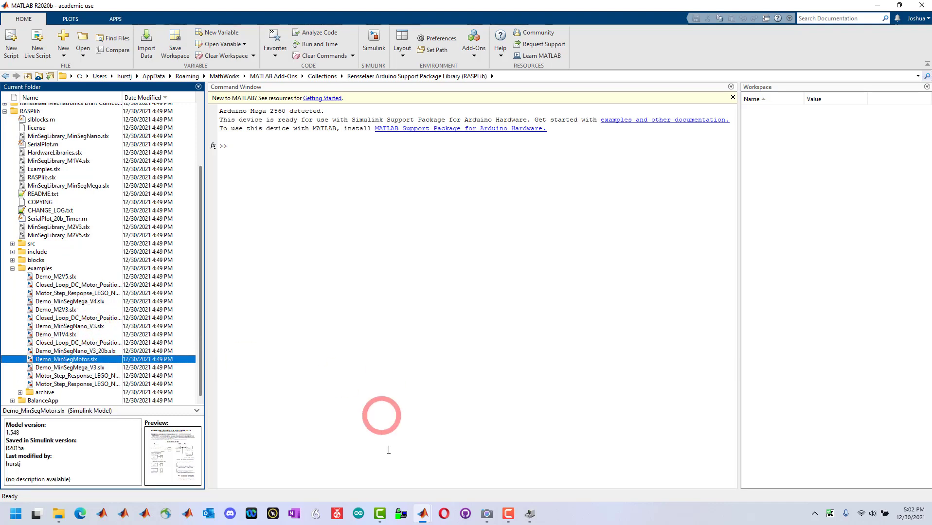
click(486, 514)
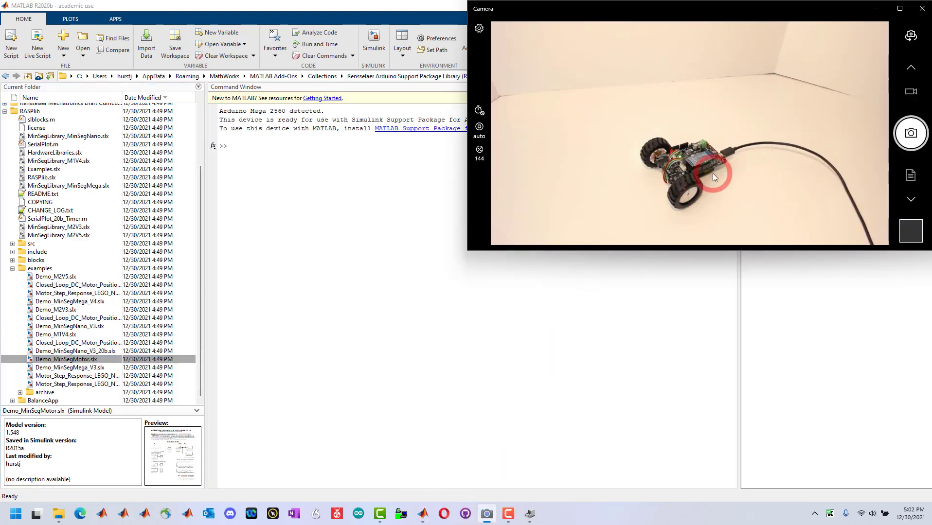
click(57, 328)
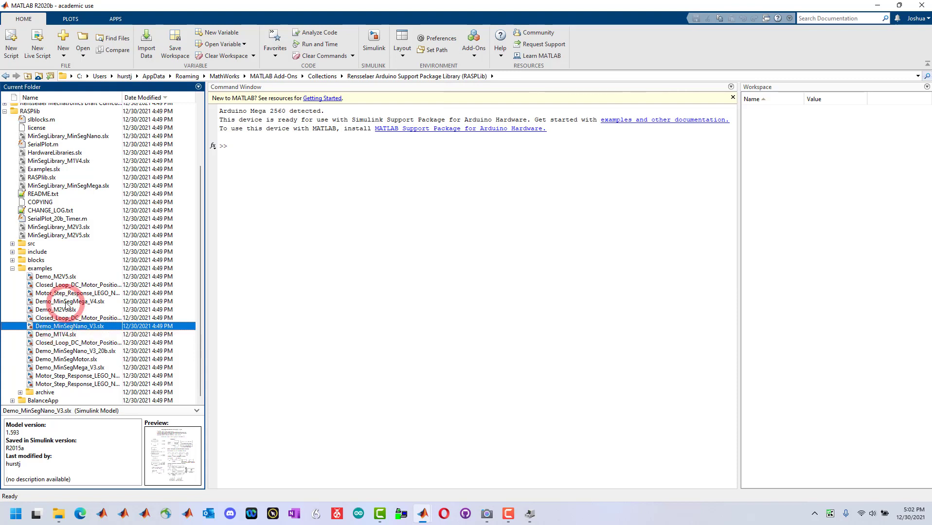
Step: Copy Demo_MinSegMega_V4.slx from the examples folder into the Documents\MATLAB folder
click(68, 302)
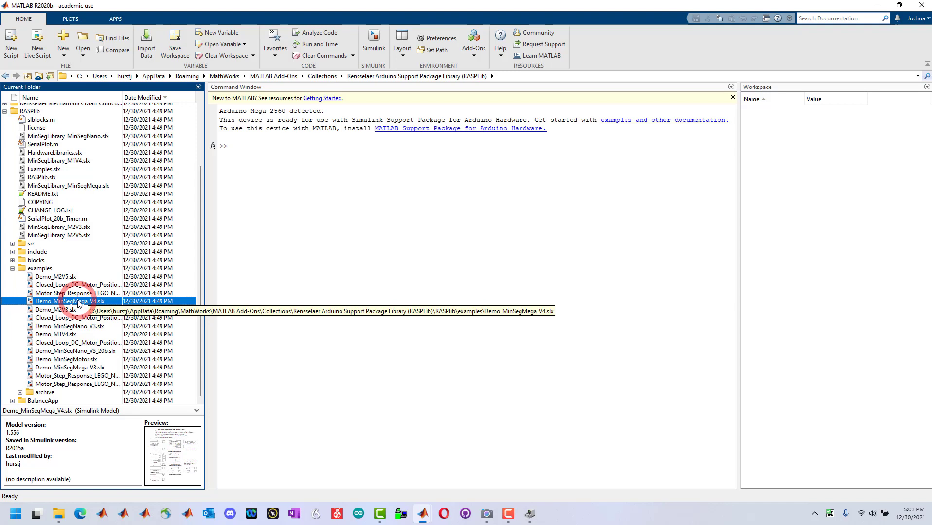
right_click(78, 304)
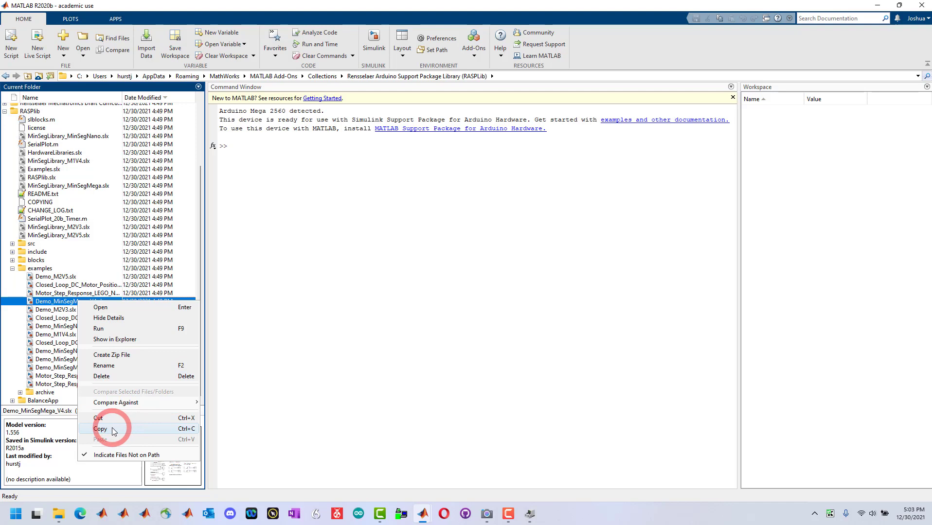
click(113, 431)
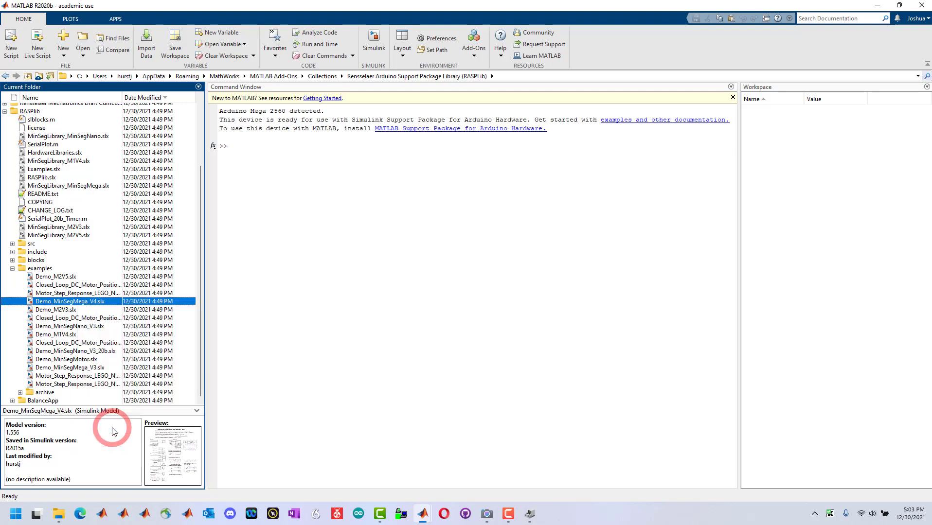
click(6, 76)
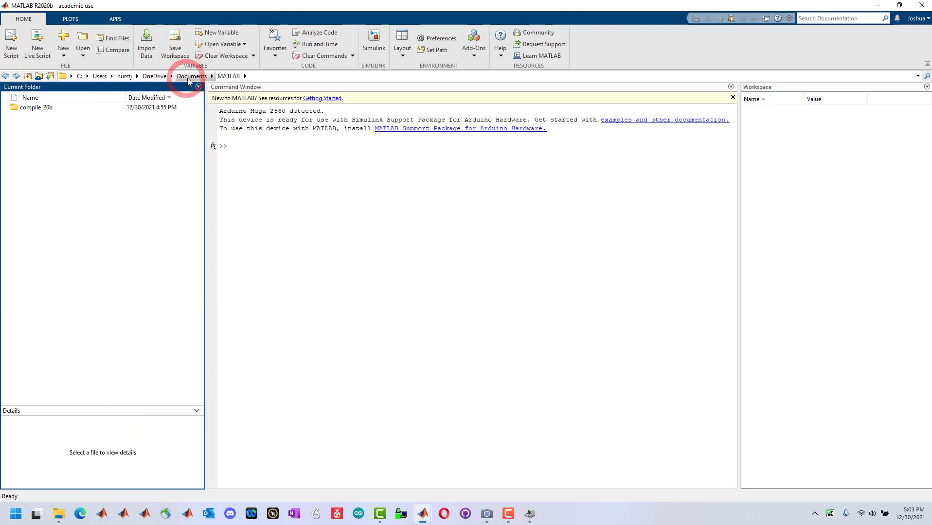
right_click(46, 134)
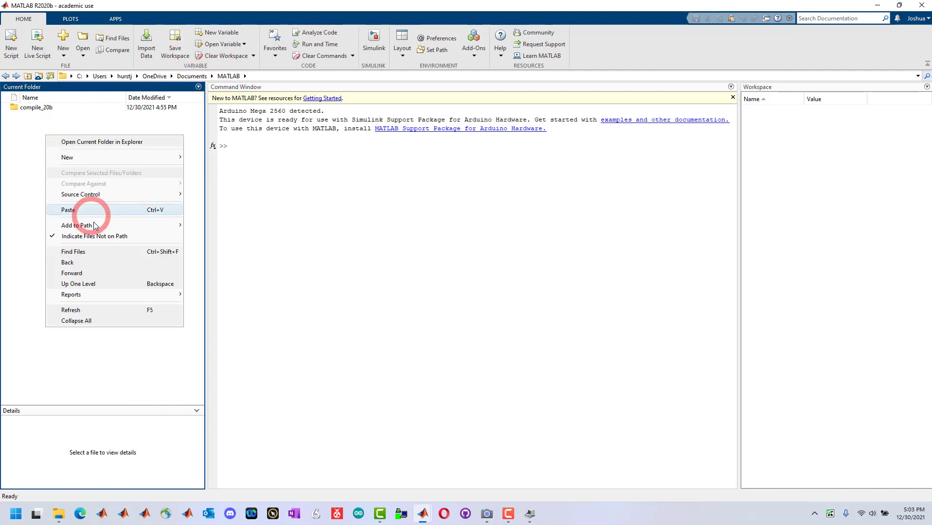
click(82, 210)
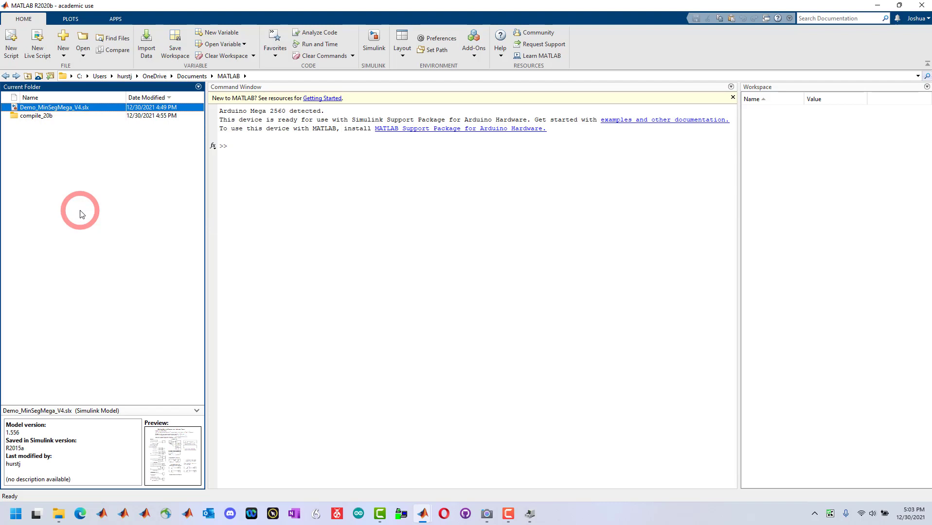
Step: Rename the copied model file to Demo_MinSegMega.slx
right_click(64, 108)
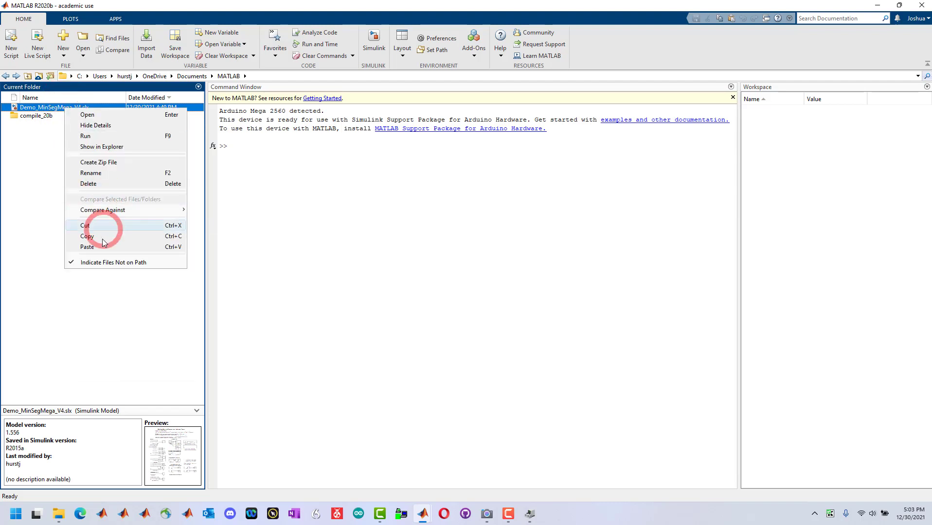
click(92, 173)
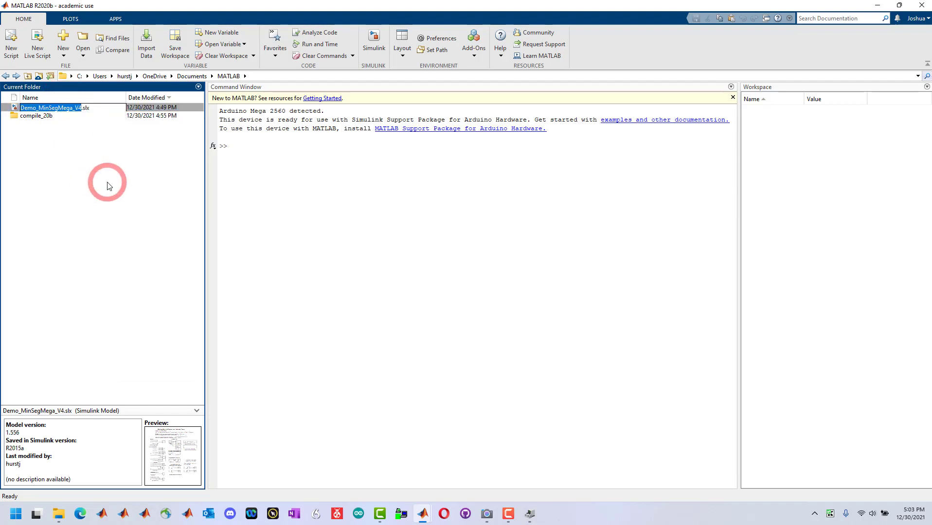
key(Right)
key(BackSpace)
key(BackSpace)
key(BackSpace)
key(Return)
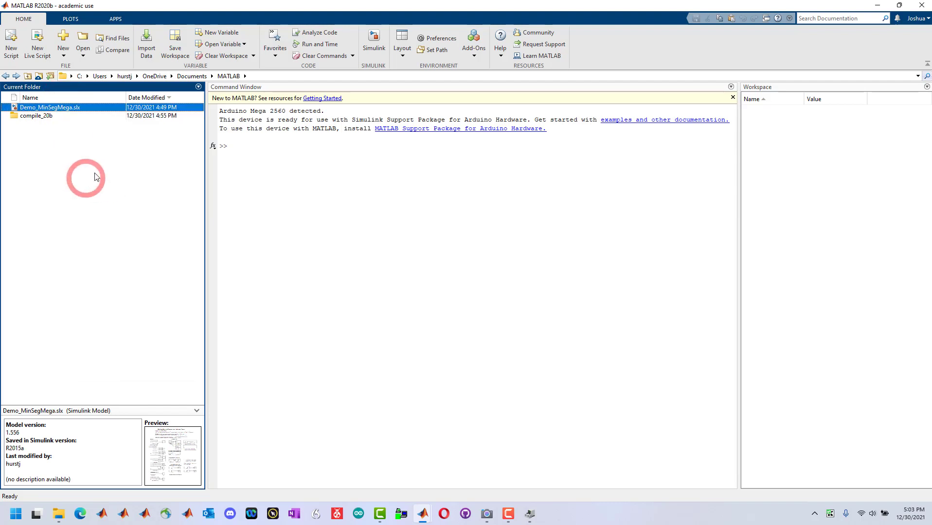
Step: Open the Demo_MinSegMega.slx model in Simulink
right_click(62, 110)
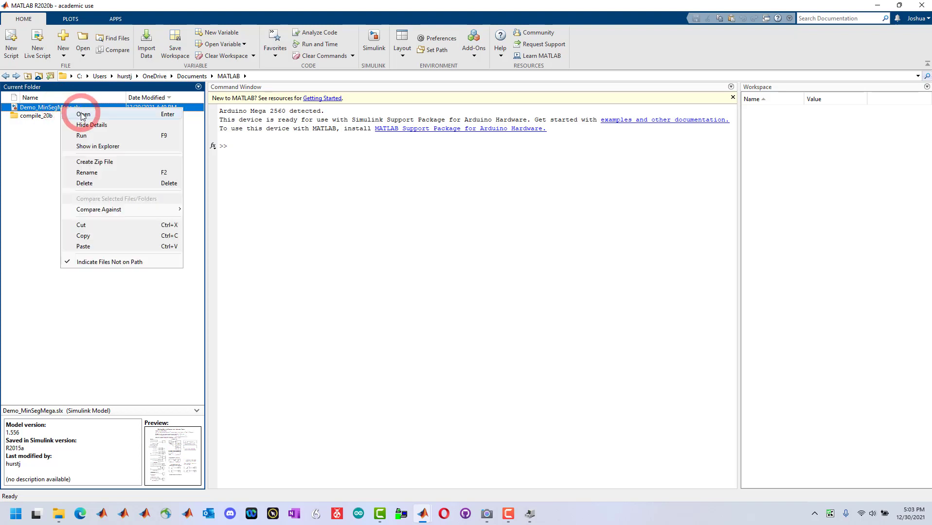
click(83, 115)
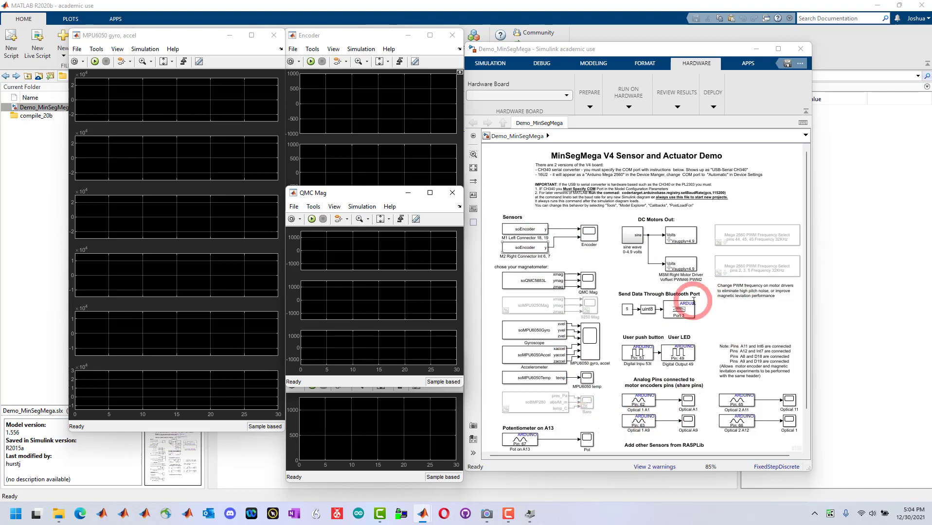
click(724, 233)
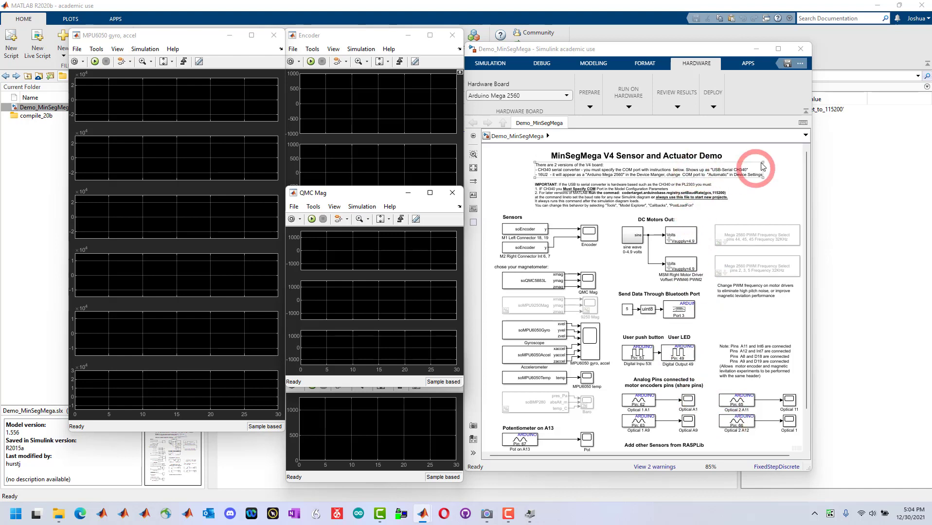
click(628, 107)
click(591, 107)
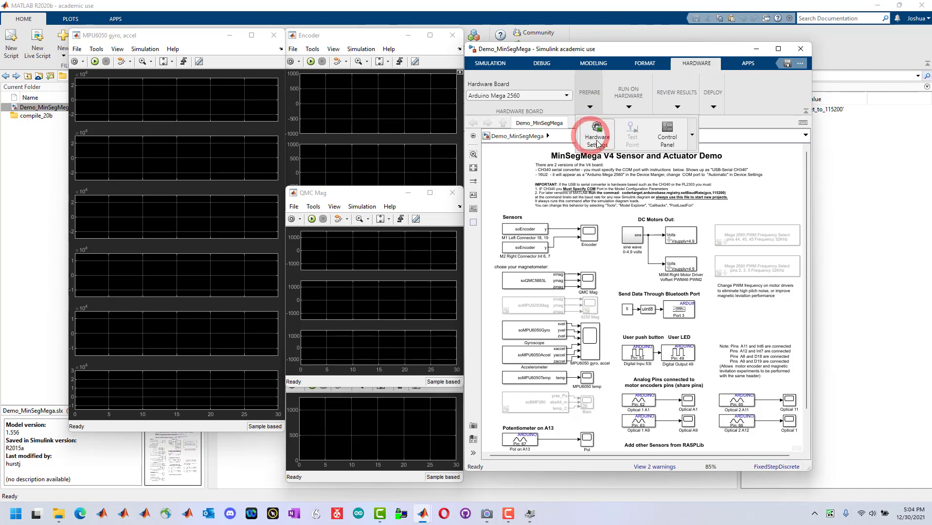
click(774, 208)
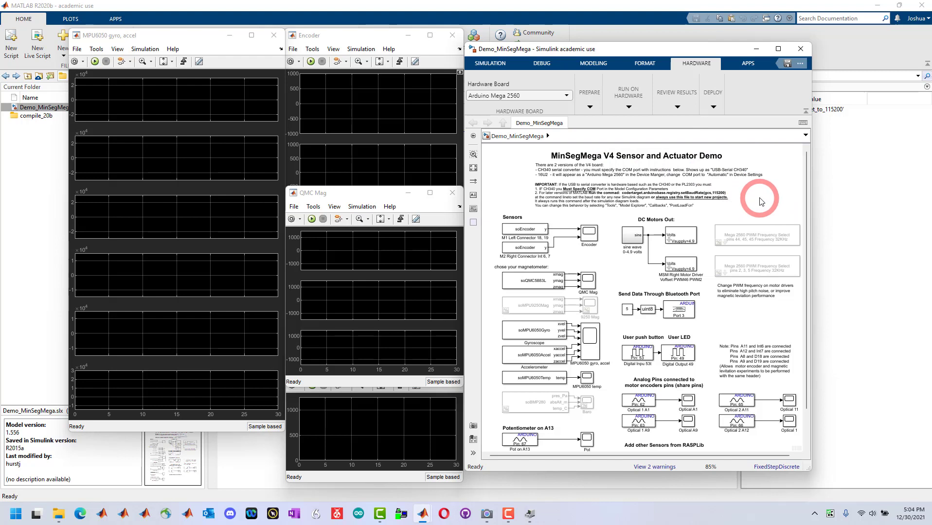
Step: In the model's configuration parameters, set the host COM port of the hardware's host-board connection to Manually
right_click(761, 201)
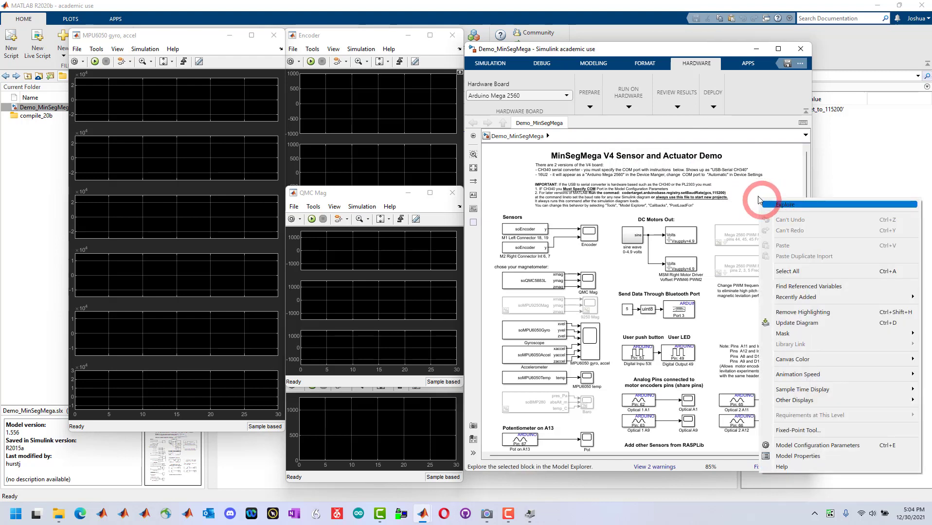
click(832, 448)
click(470, 263)
click(314, 183)
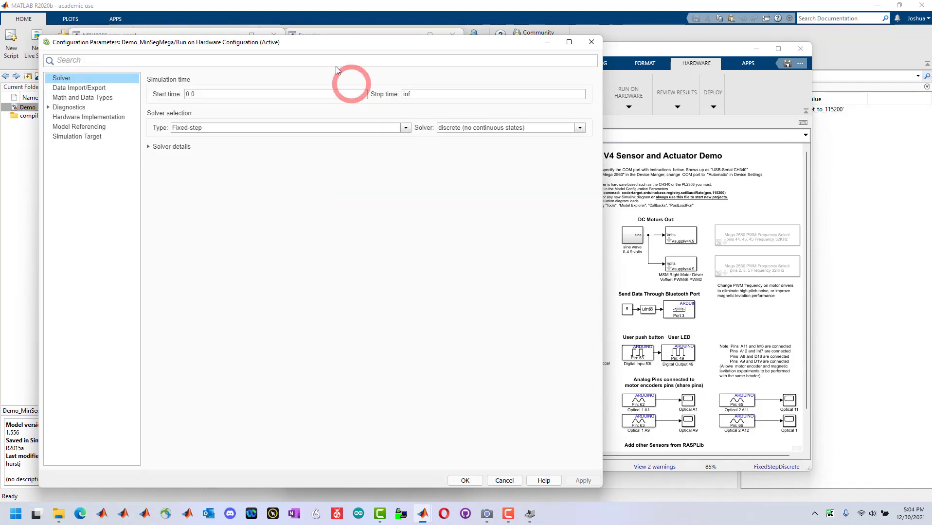
click(81, 117)
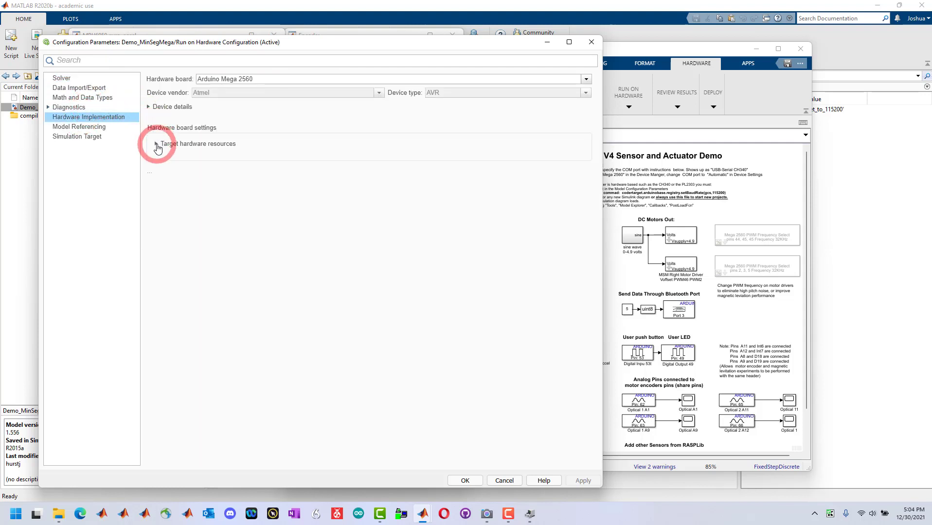
click(157, 144)
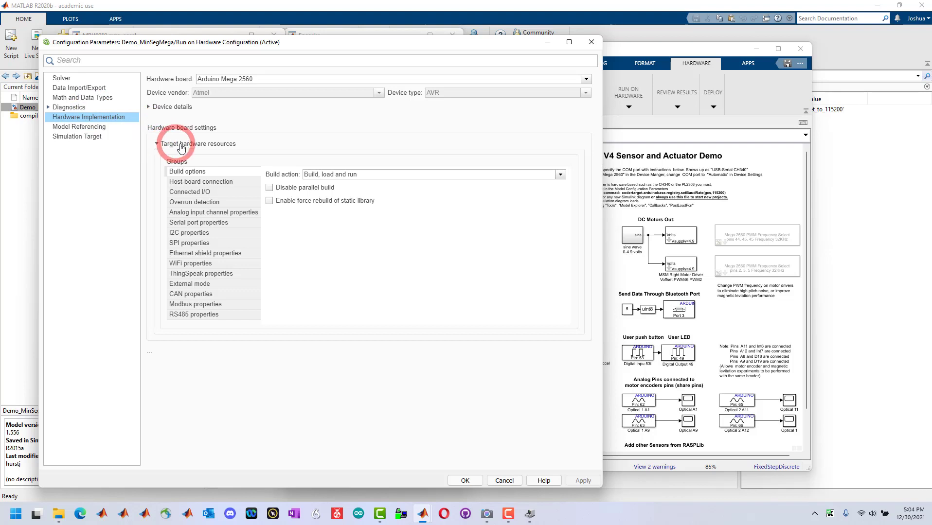
click(211, 184)
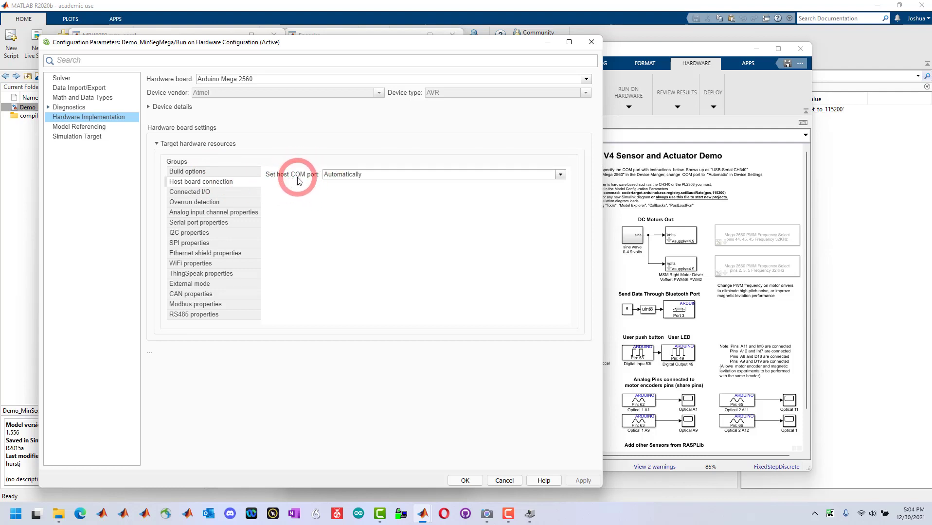
click(339, 176)
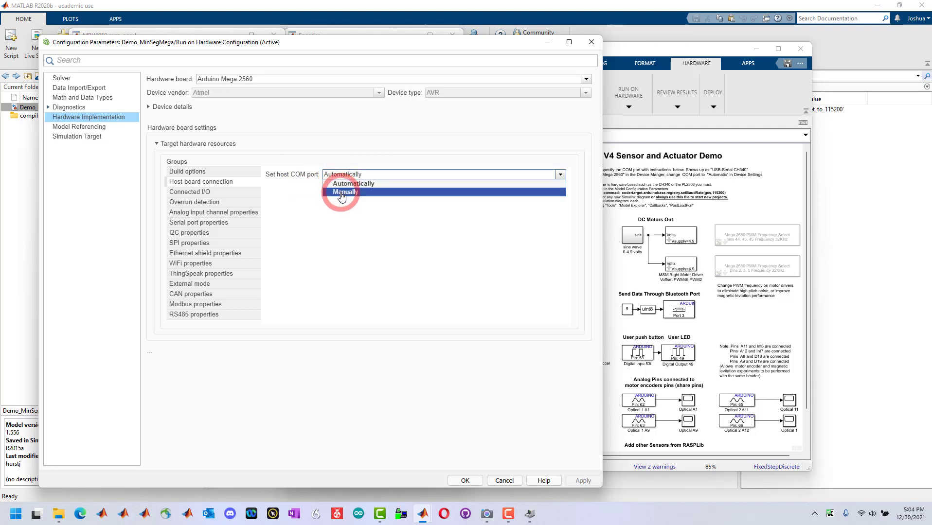
click(341, 193)
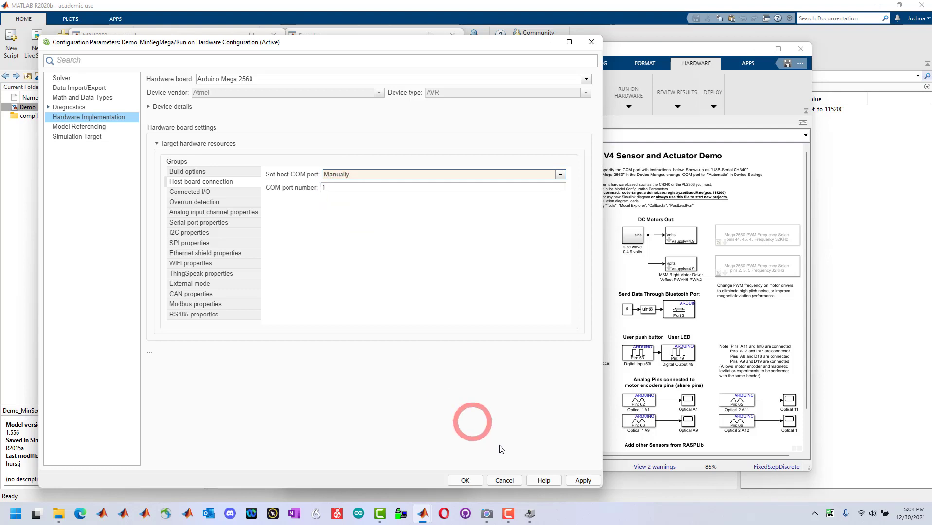
Step: Look up the Arduino Mega 2560 port (COM3) in Device Manager, enter the matching COM port number, and apply the configuration
click(530, 513)
click(116, 262)
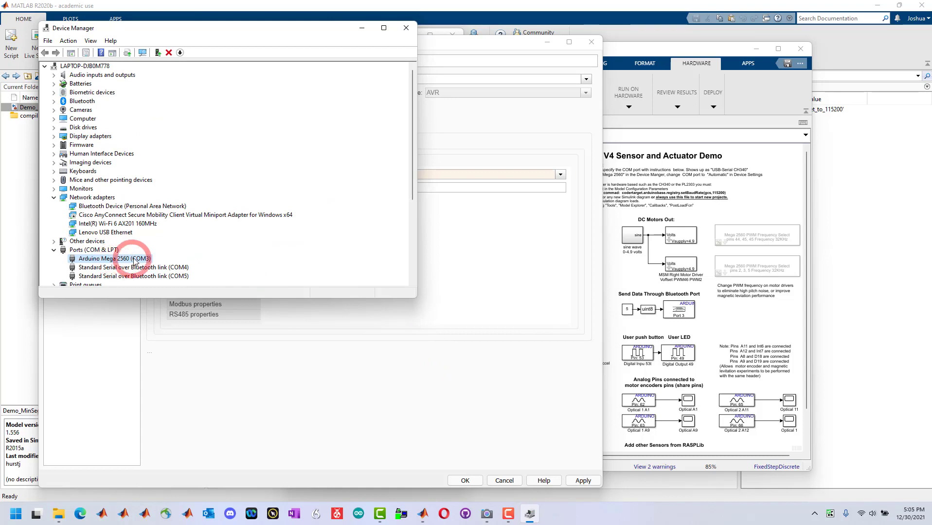
click(484, 152)
click(361, 187)
key(BackSpace)
click(583, 481)
click(464, 481)
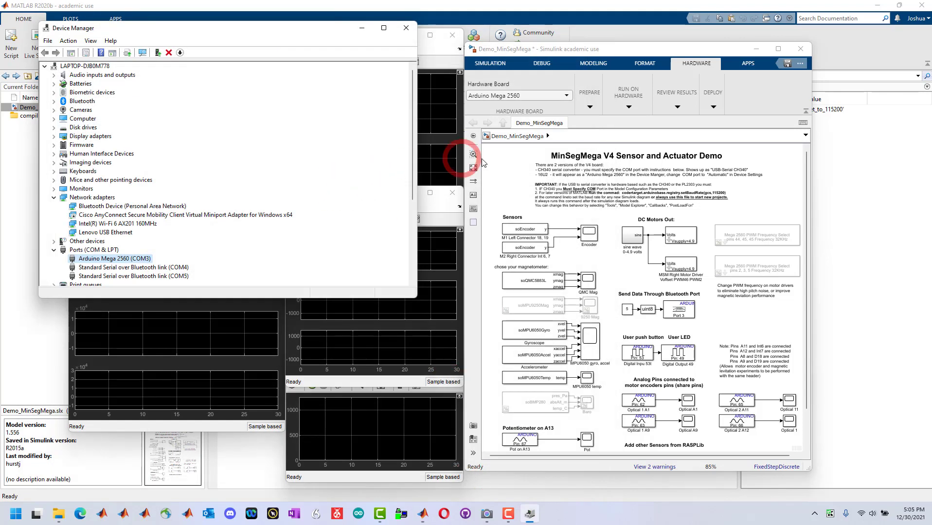
Step: Build and run the model on the Arduino Mega 2560 with Monitor & Tune, checking the robot in the Camera app
click(697, 64)
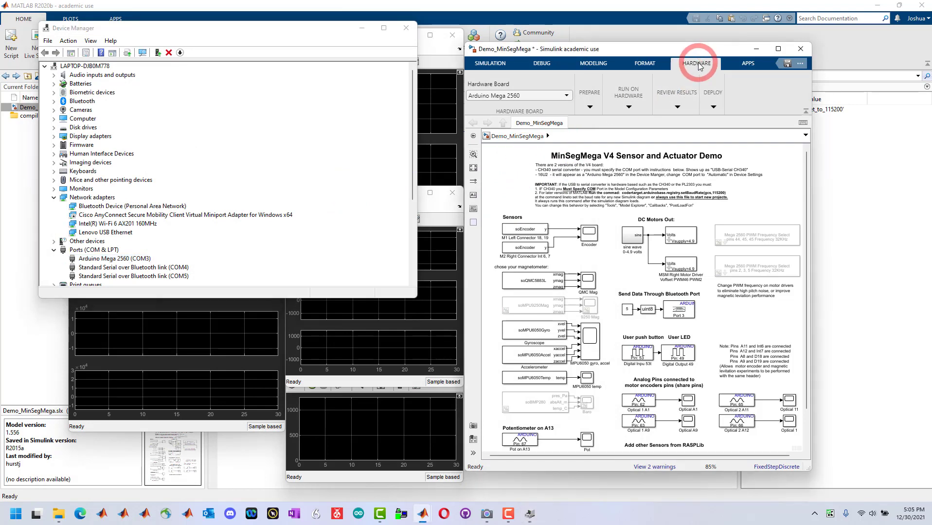
click(629, 107)
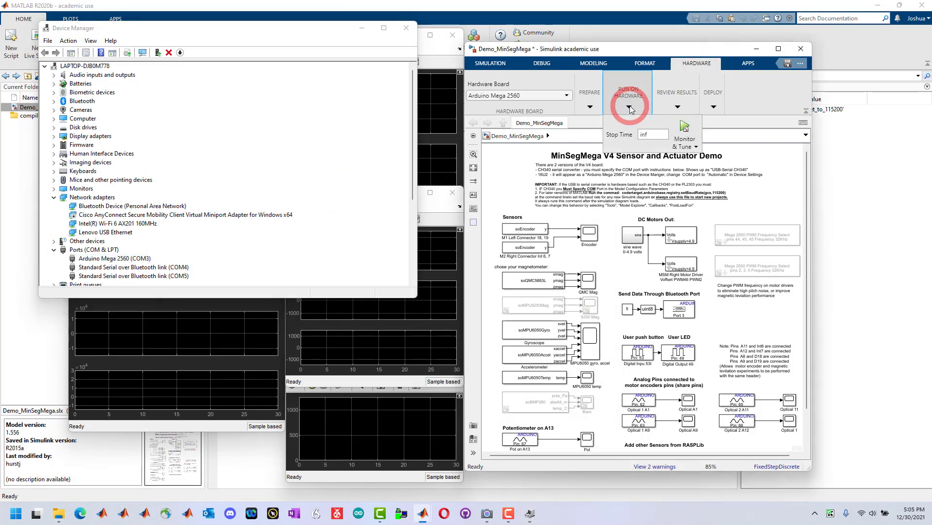
click(686, 125)
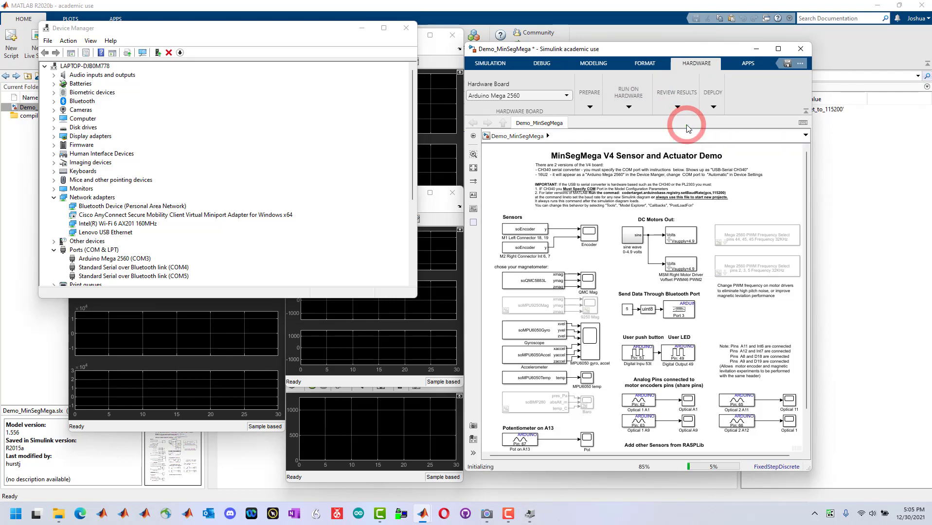
click(362, 32)
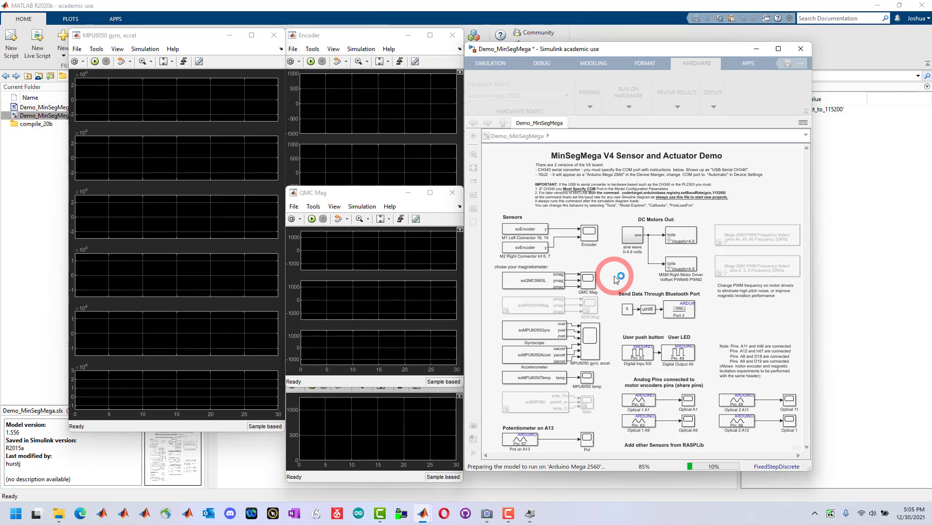
click(486, 514)
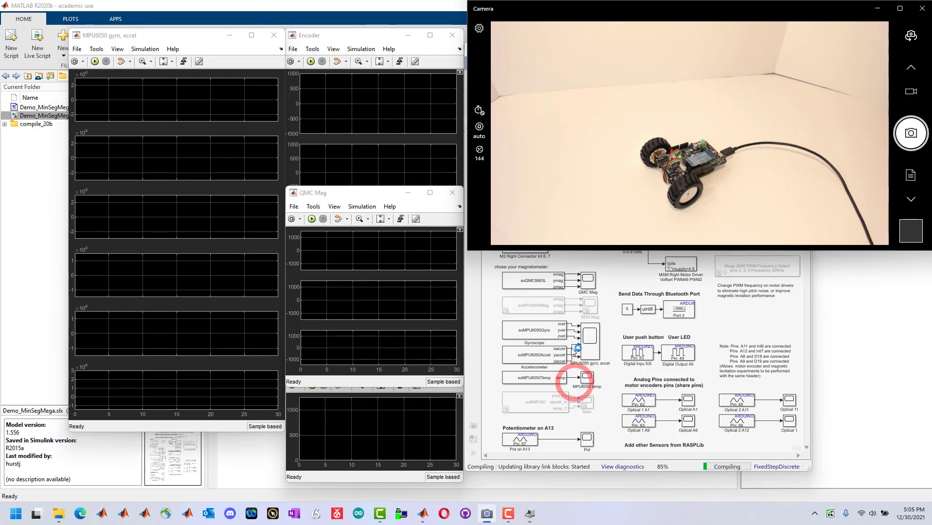
click(616, 284)
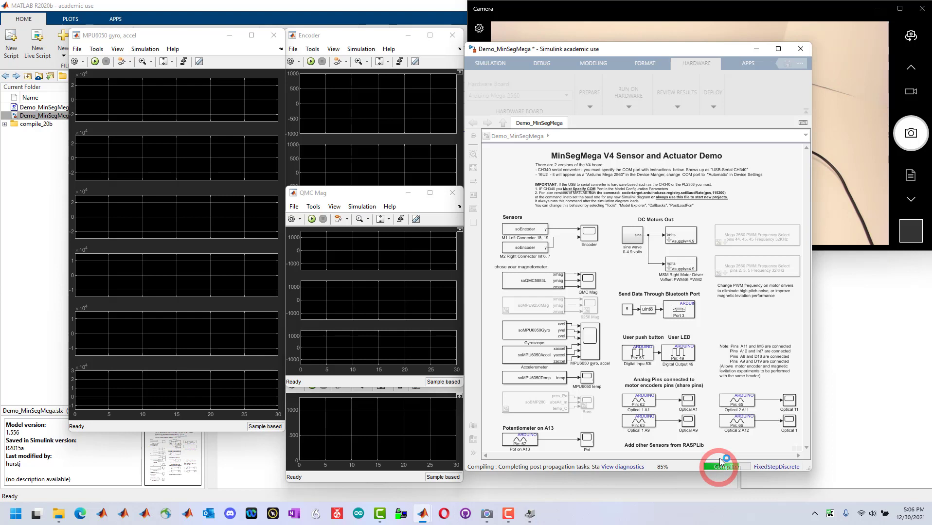
Step: Inspect the contents of the compile_20b folder in MATLAB's current folder and return to the compiling model
click(15, 168)
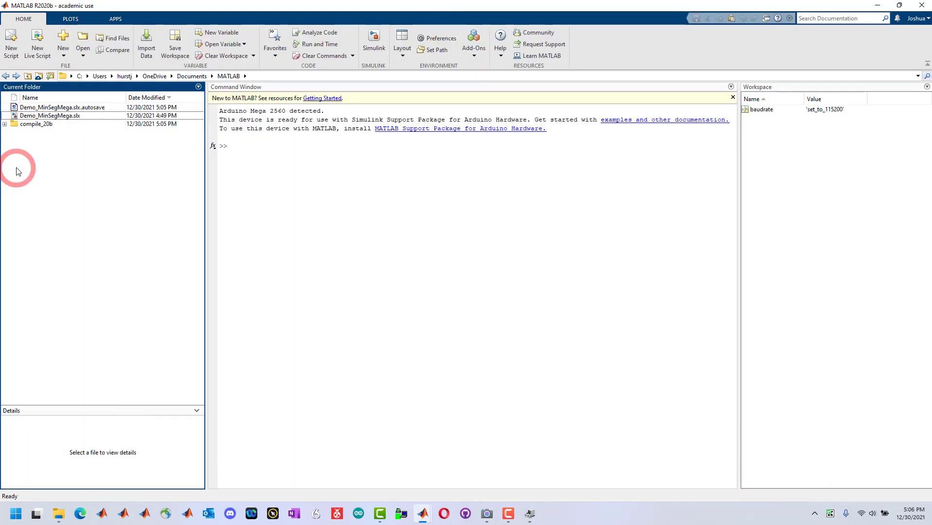
click(4, 125)
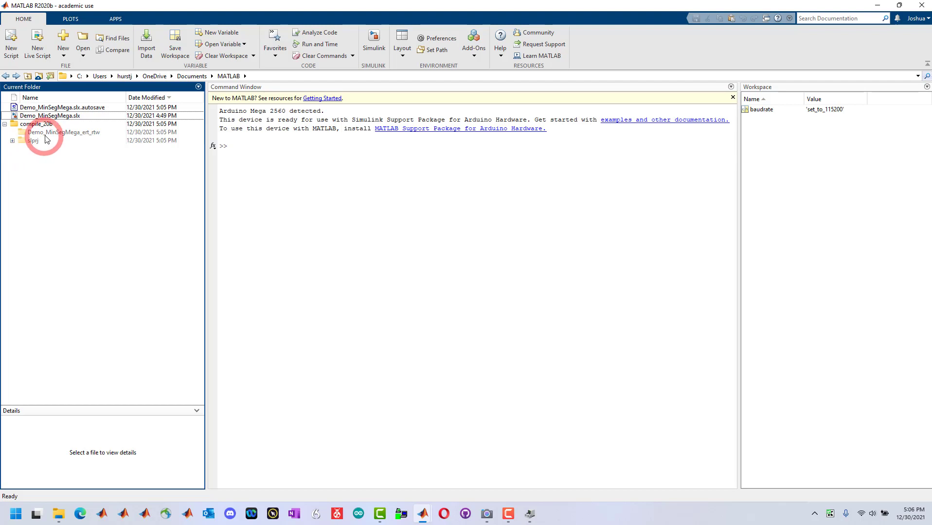
click(5, 124)
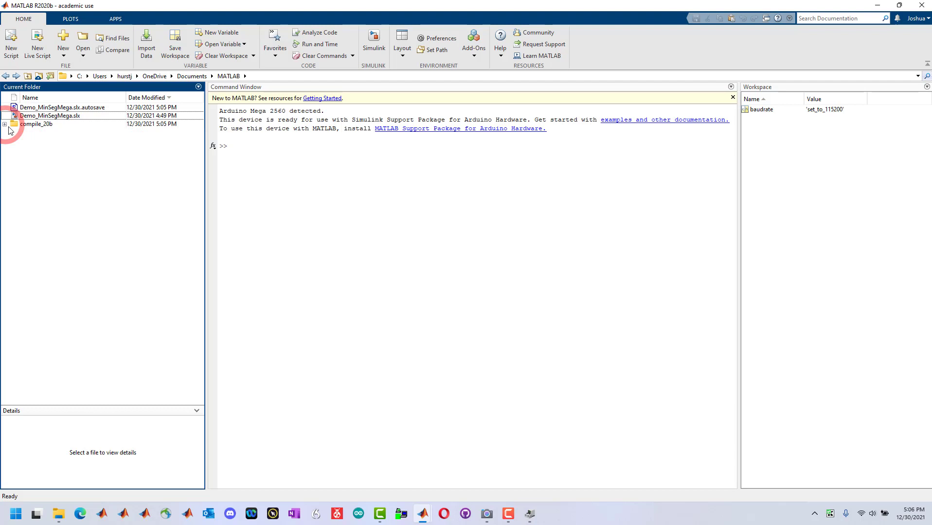
click(430, 510)
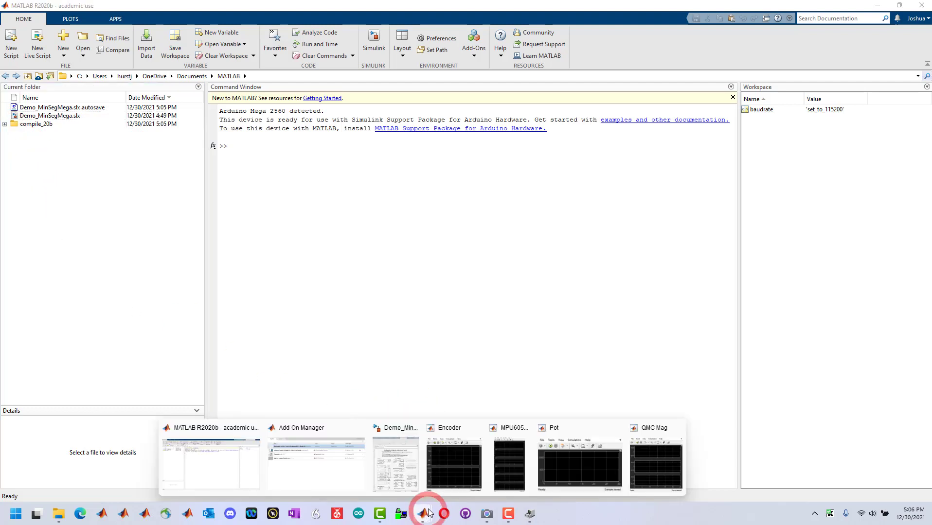
click(884, 8)
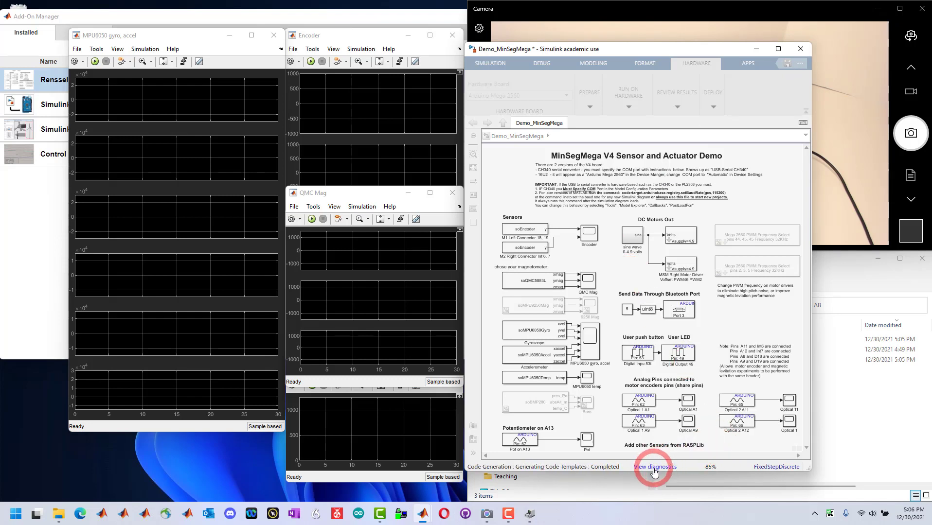
Step: Review the build log in the Diagnostic Viewer and watch the robot in the Camera app alongside the live sensor scopes
click(655, 467)
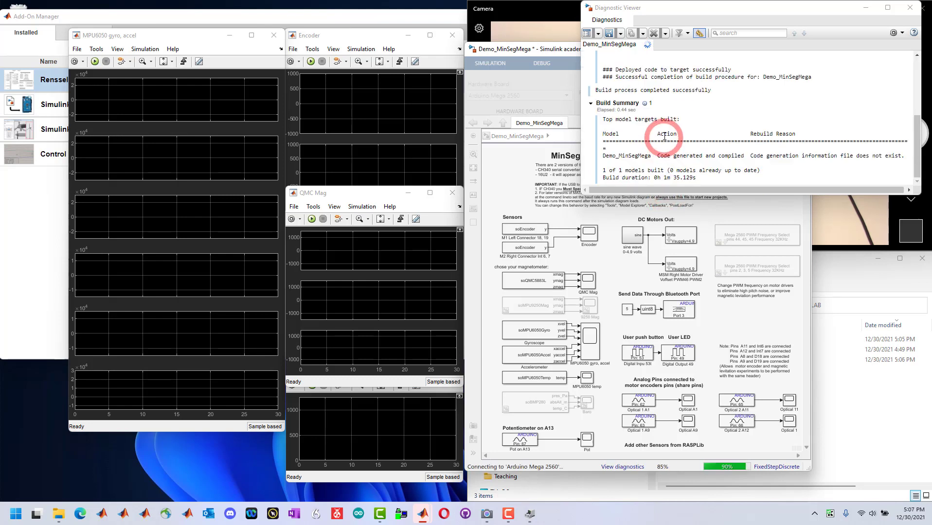
scroll(675, 141, up, 2)
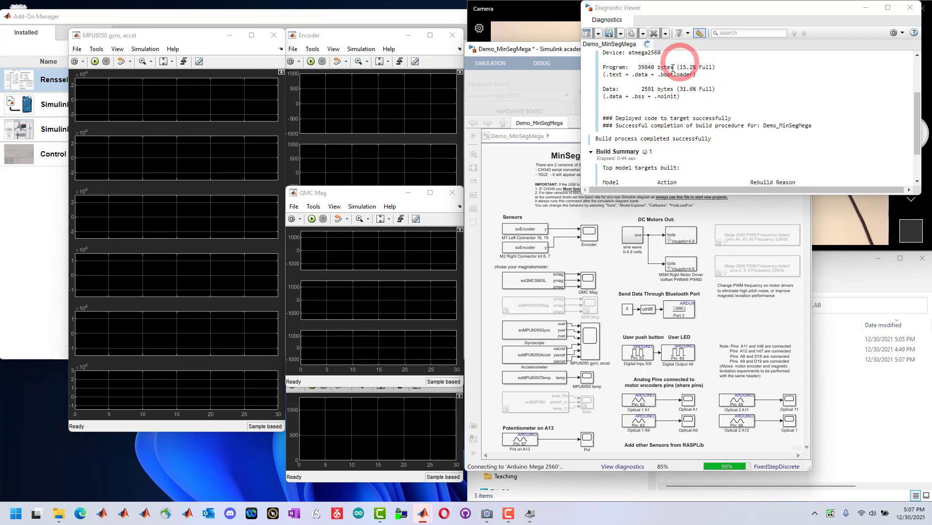
scroll(693, 95, down, 2)
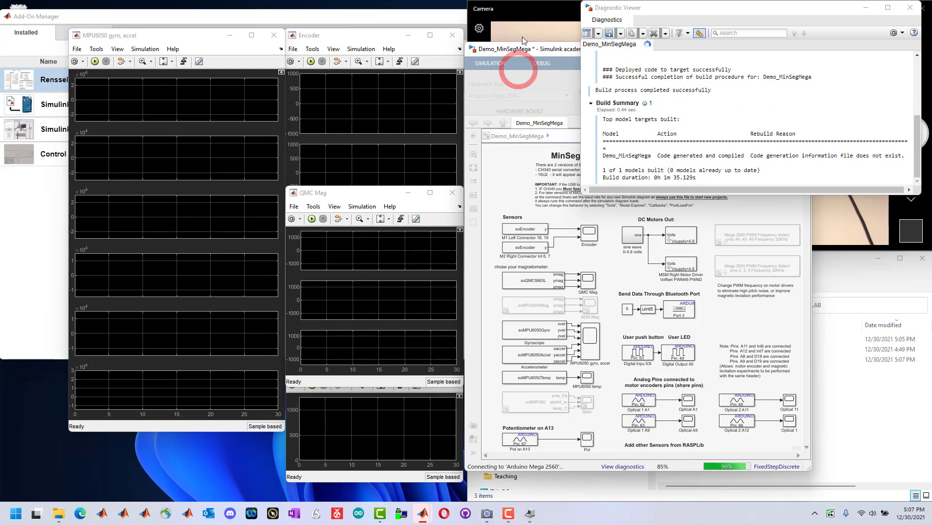
click(518, 9)
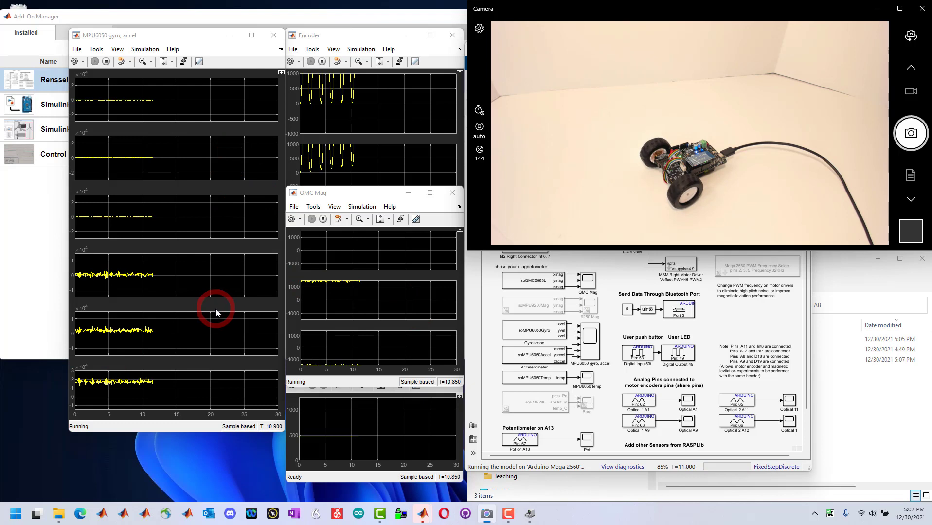
click(378, 64)
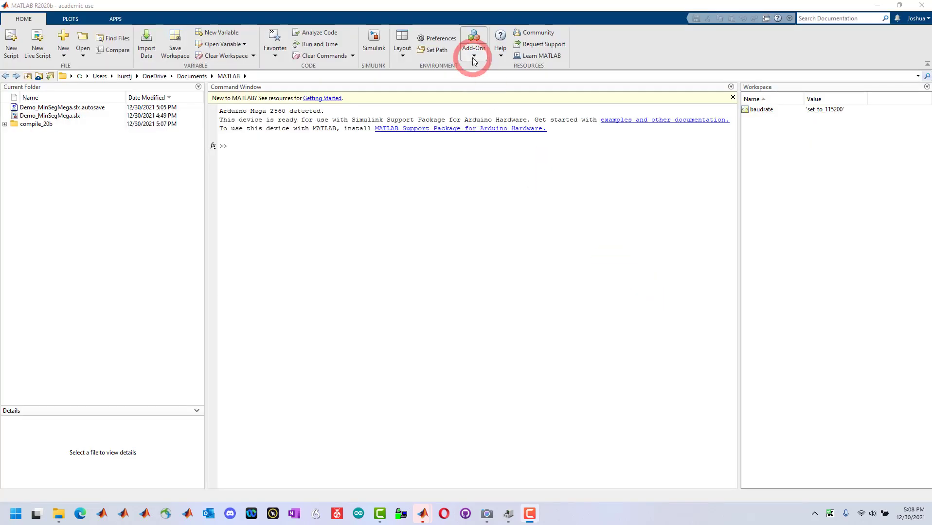
Step: Check the installed RASPLib and Arduino support packages in the Add-On Manager
click(473, 58)
click(499, 76)
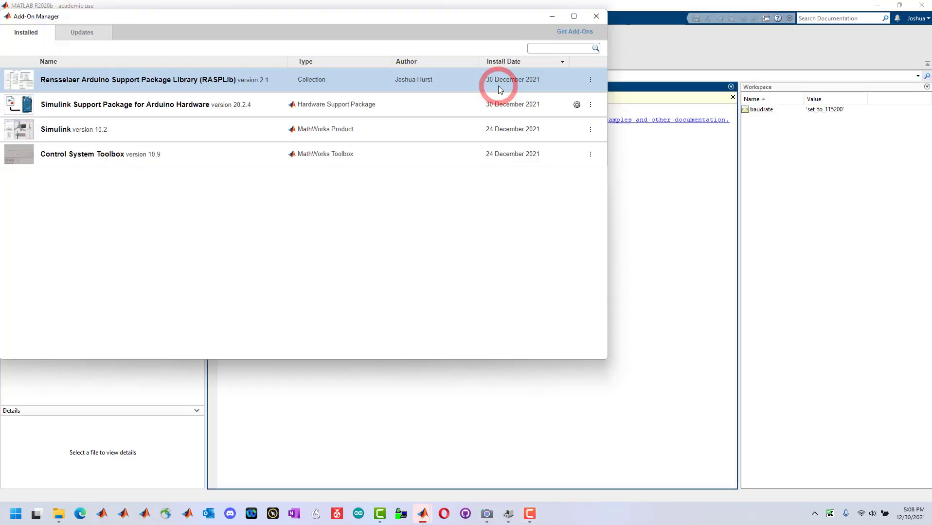
click(195, 81)
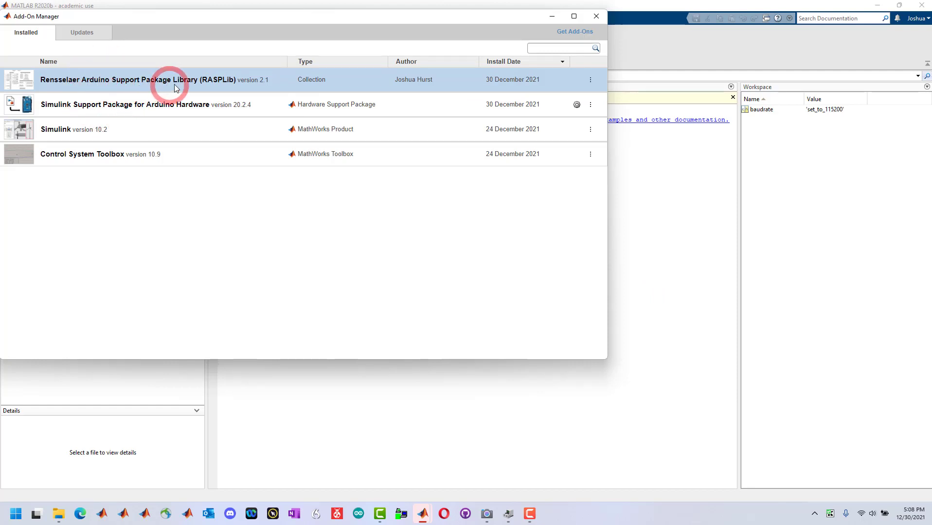
click(552, 16)
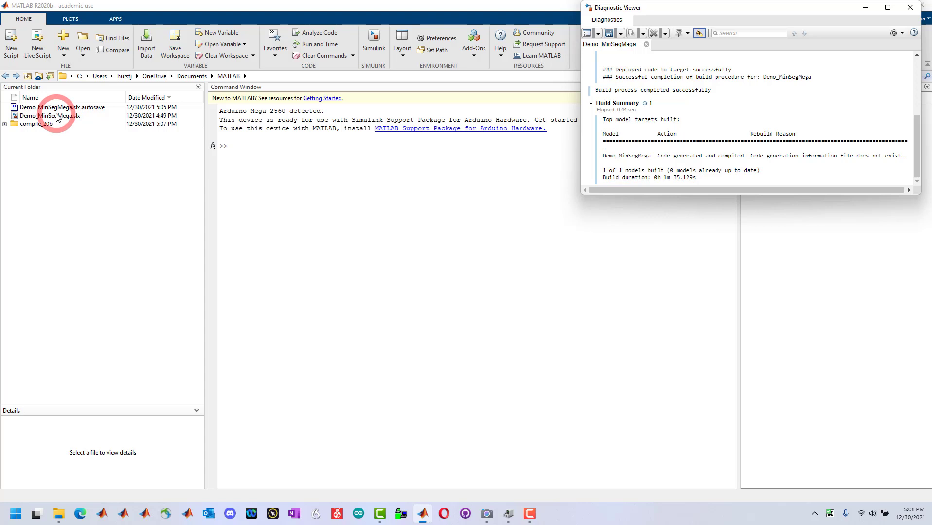
Step: View the open Demo_MinSegMega model and locate its .slx file in MATLAB's current folder
click(422, 514)
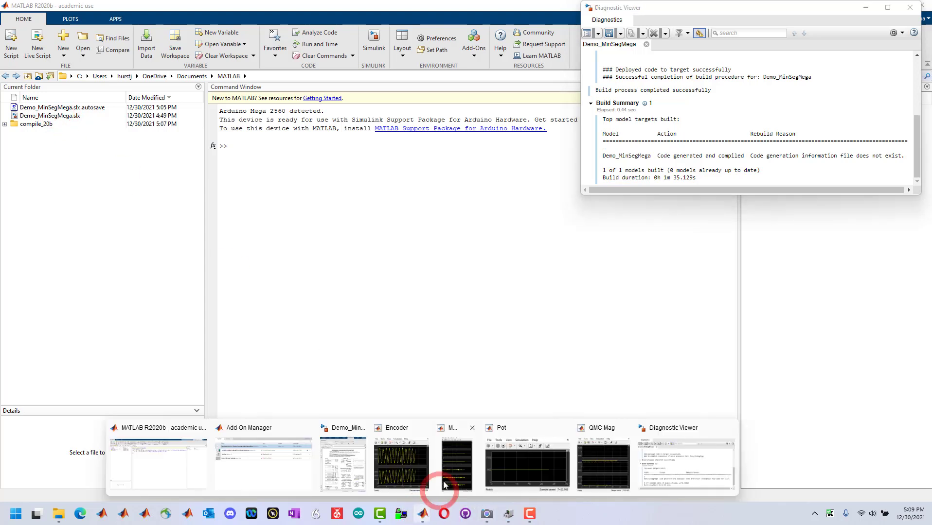
click(343, 465)
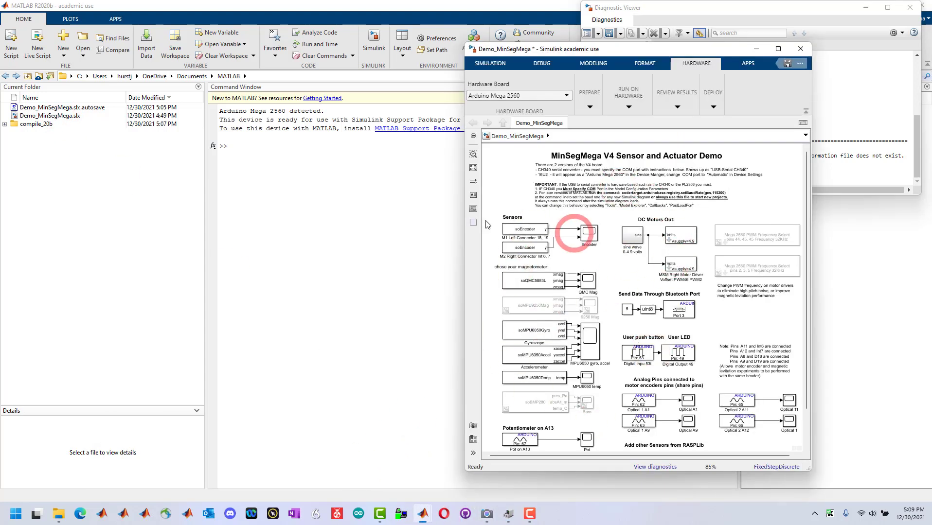
click(258, 149)
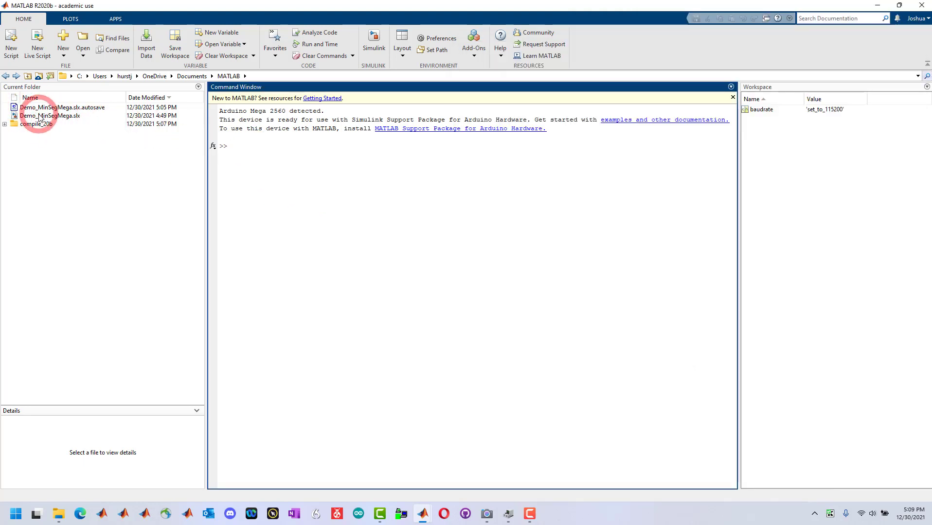
click(44, 117)
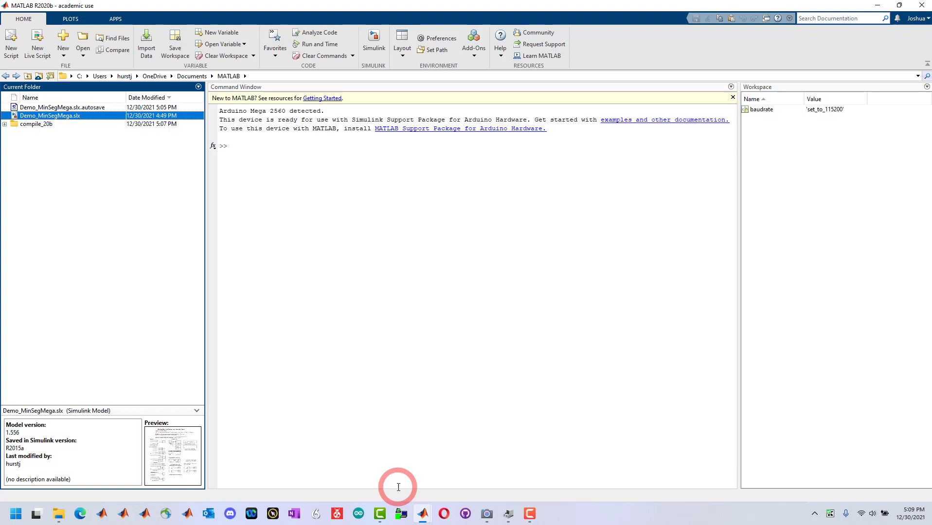
Step: Bring the Demo_MinSegMega model to the front and save a copy of it as Lab1 in the MATLAB folder
click(423, 511)
click(362, 455)
click(576, 196)
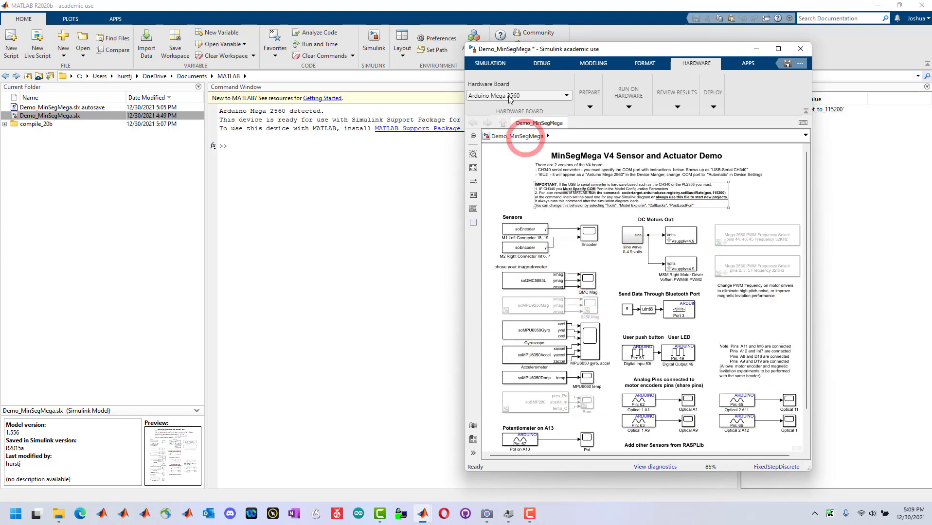
click(491, 64)
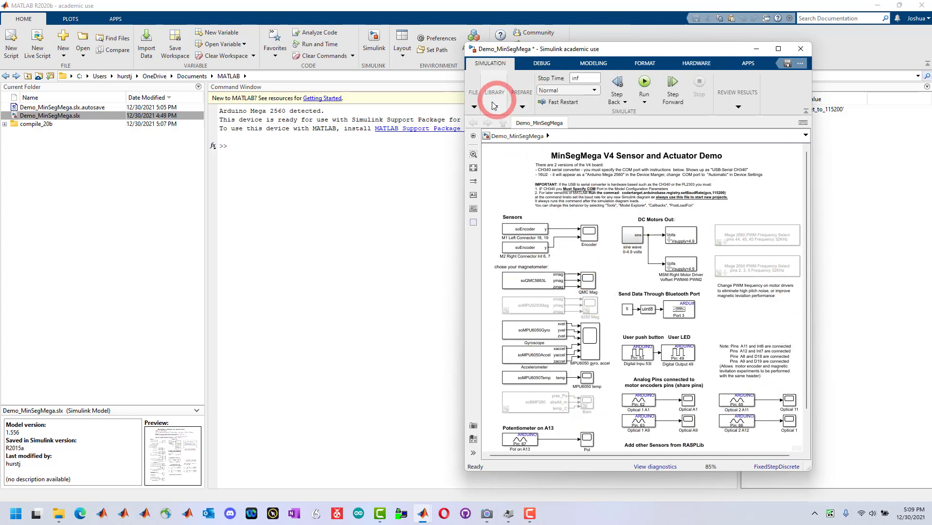
click(473, 100)
click(517, 137)
click(516, 176)
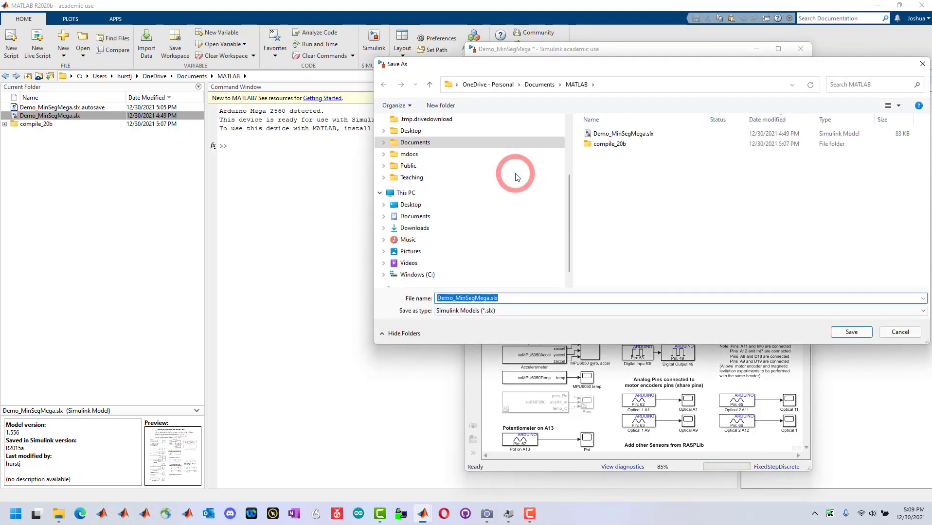
text(Lab1)
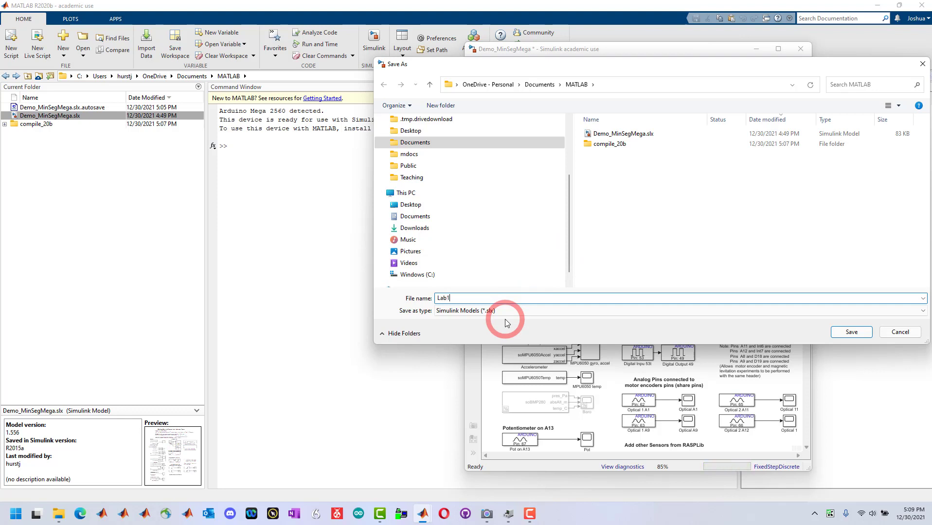
key(Return)
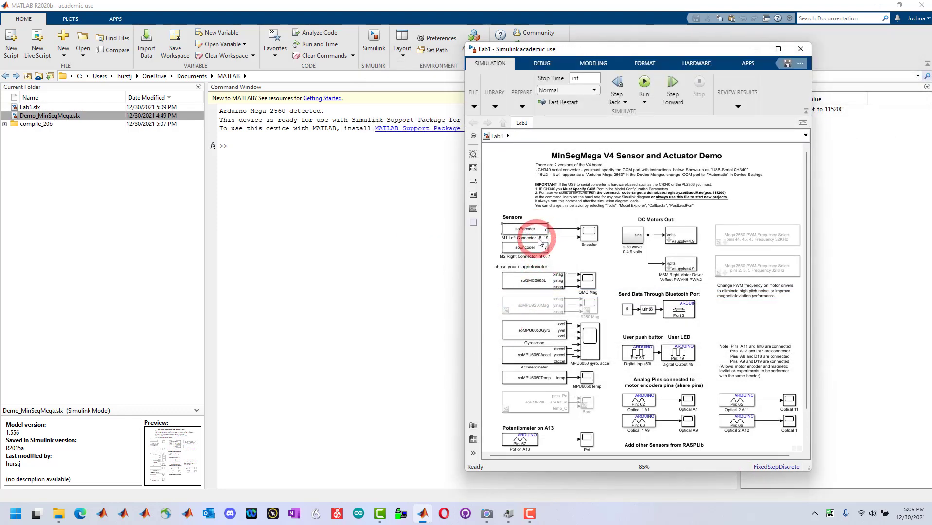
Step: Delete the magnetometer, right motor driver, Bluetooth, push button, LED and optical analog pin blocks from Lab1, with their labels and scopes
scroll(554, 336, up, 2)
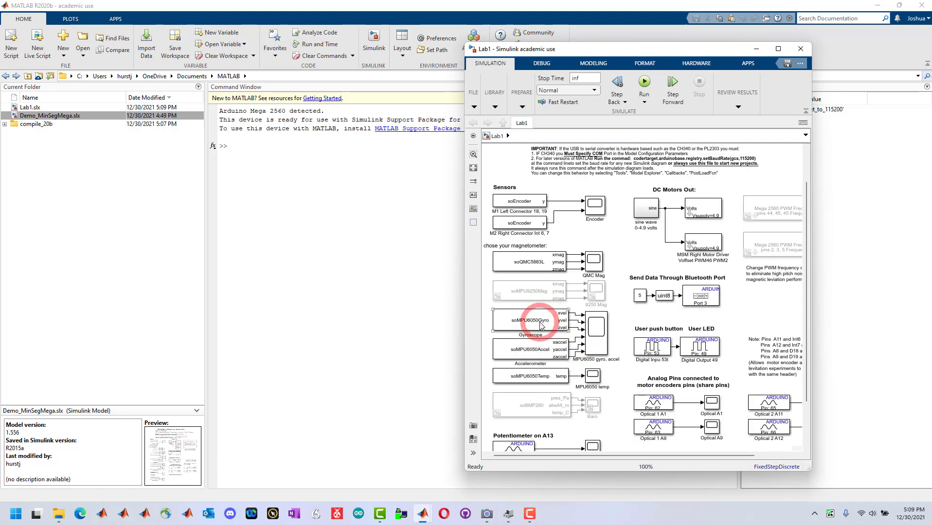
scroll(542, 326, down, 1)
drag(489, 251, 697, 306)
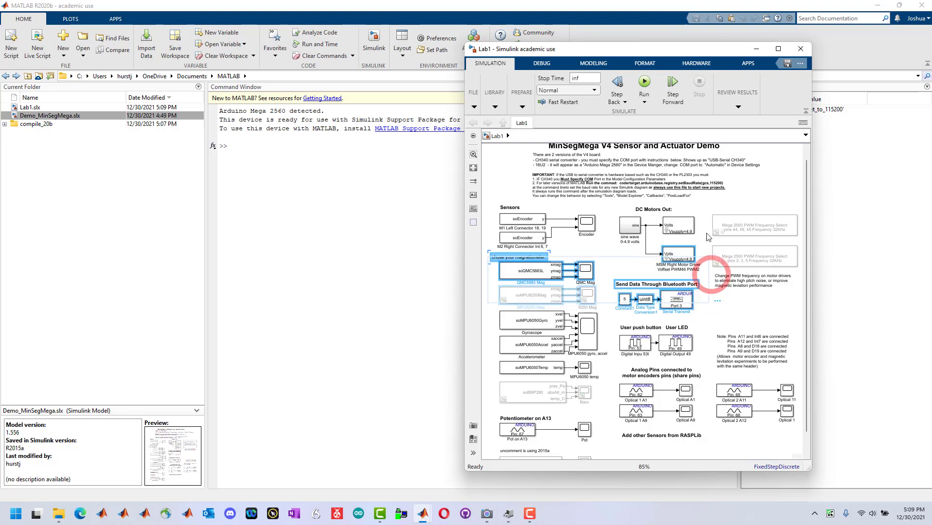
key(Delete)
click(621, 297)
drag(620, 298, 784, 443)
key(Delete)
Step: Delete the temperature, barometer and potentiometer blocks and the leftover items below the gyroscope and accelerometer
drag(646, 455, 524, 377)
key(Delete)
scroll(703, 340, down, 2)
click(690, 361)
drag(561, 406, 674, 440)
key(Delete)
click(626, 386)
click(589, 359)
key(Delete)
drag(633, 375, 609, 357)
key(Delete)
Step: Delete the PWM frequency blocks with their note, the title and instruction text, and the unconnected signal branch of the sine wave
drag(800, 219, 733, 325)
key(Delete)
scroll(734, 352, up, 2)
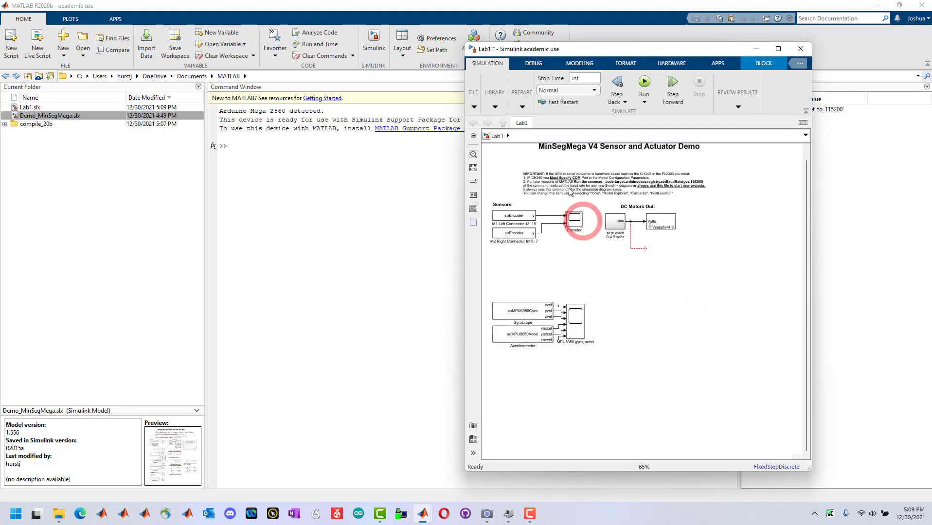
drag(510, 146, 653, 186)
key(Delete)
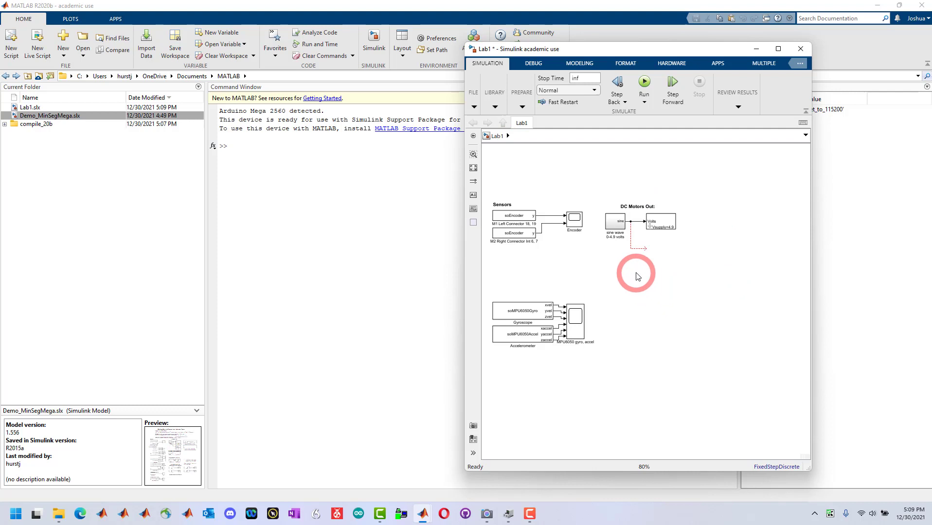
drag(646, 245, 628, 266)
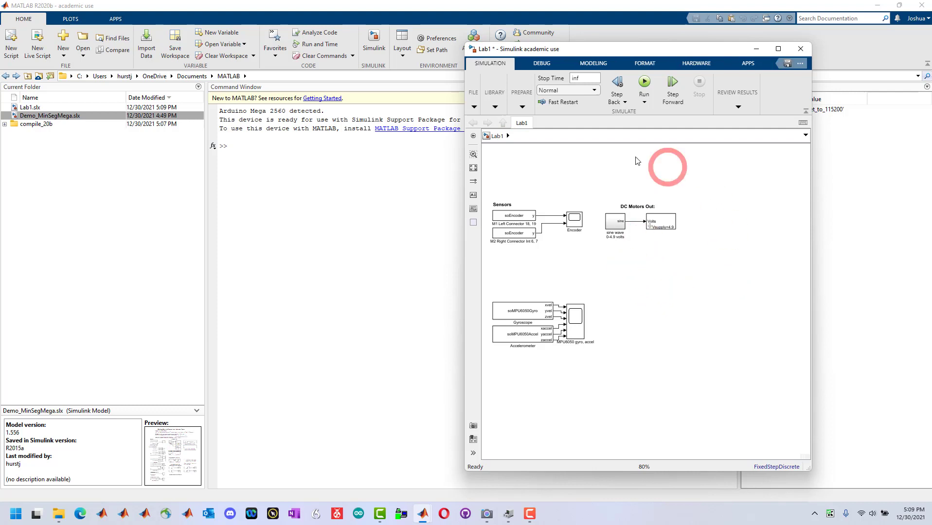